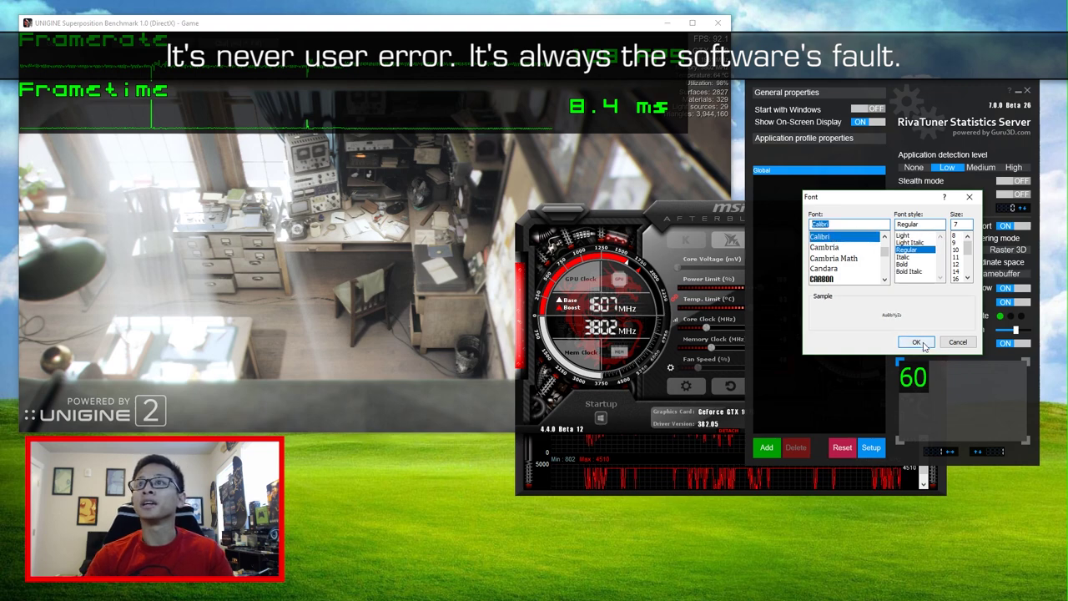
Confirm the OSD font and move the Superposition window to the bottom-right corner.
{"action": "left_click", "coordinate": [916, 343]}
{"action": "left_click_drag", "start_coordinate": [549, 32], "coordinate": [548, 597]}
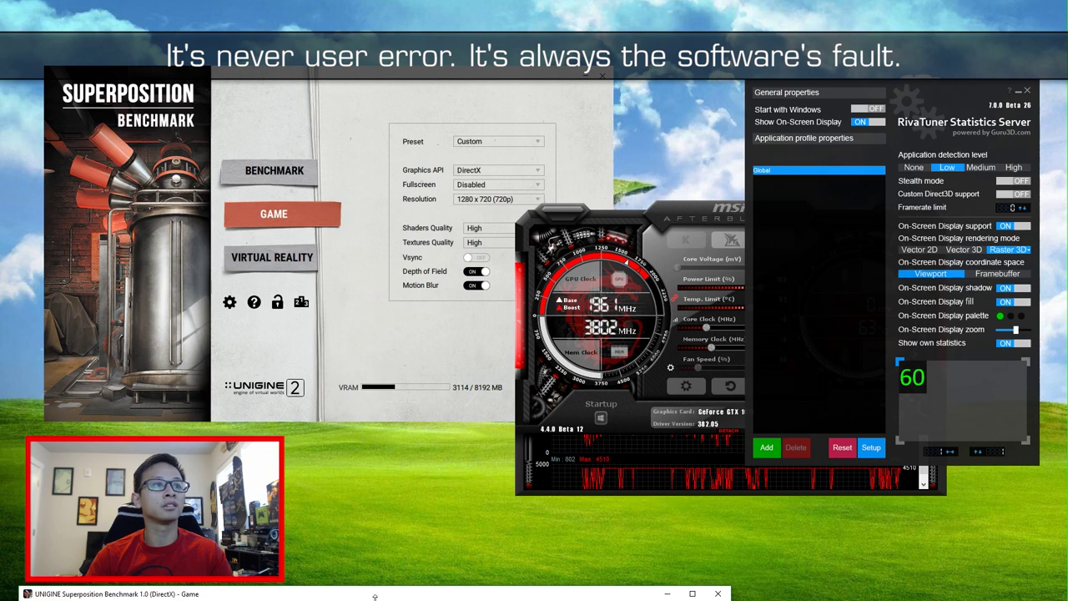
{"action": "left_click_drag", "start_coordinate": [373, 598], "coordinate": [673, 594]}
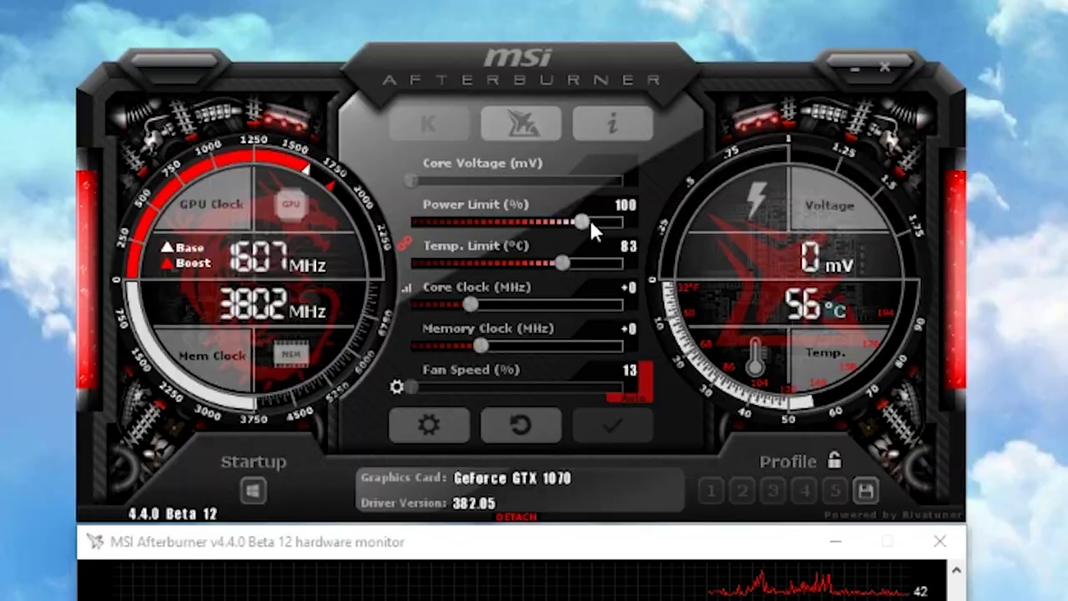
Max the power limit at 112%, core clock offset +1000, memory clock offset +723.
{"action": "left_click_drag", "start_coordinate": [590, 222], "coordinate": [657, 223]}
{"action": "left_click_drag", "start_coordinate": [470, 307], "coordinate": [723, 315]}
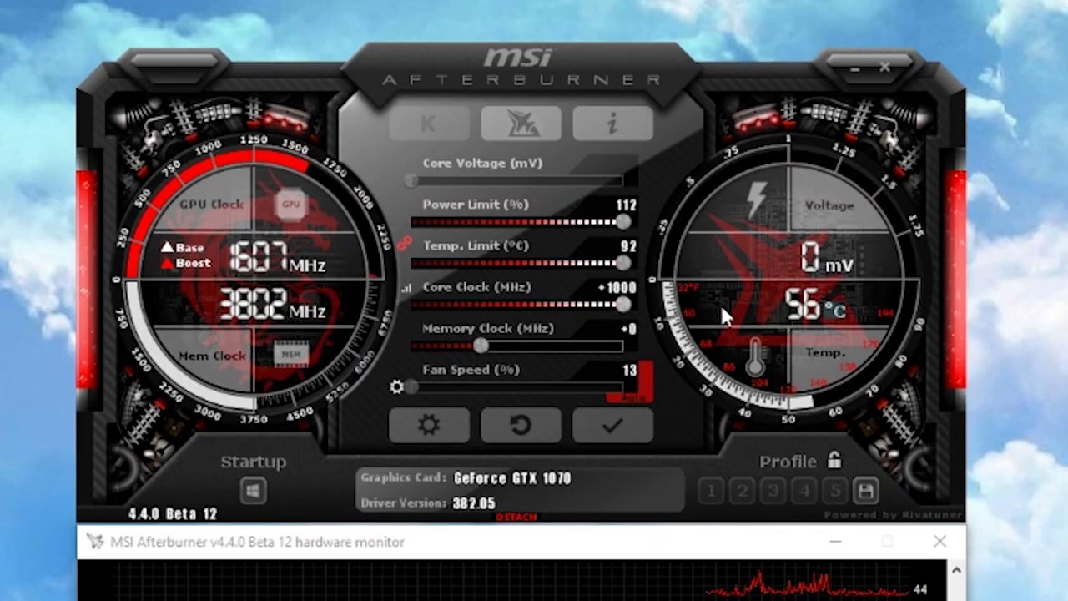
{"action": "left_click_drag", "start_coordinate": [492, 350], "coordinate": [618, 361]}
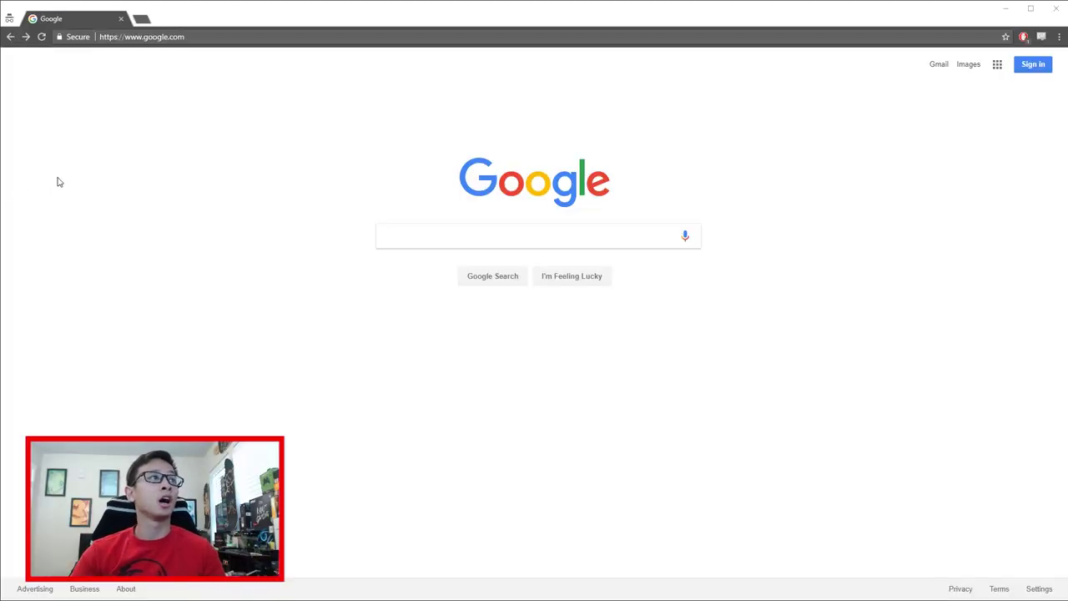
Search Google for 'msi afterburner' and open the official MSI Afterburner page.
{"action": "left_click", "coordinate": [407, 228]}
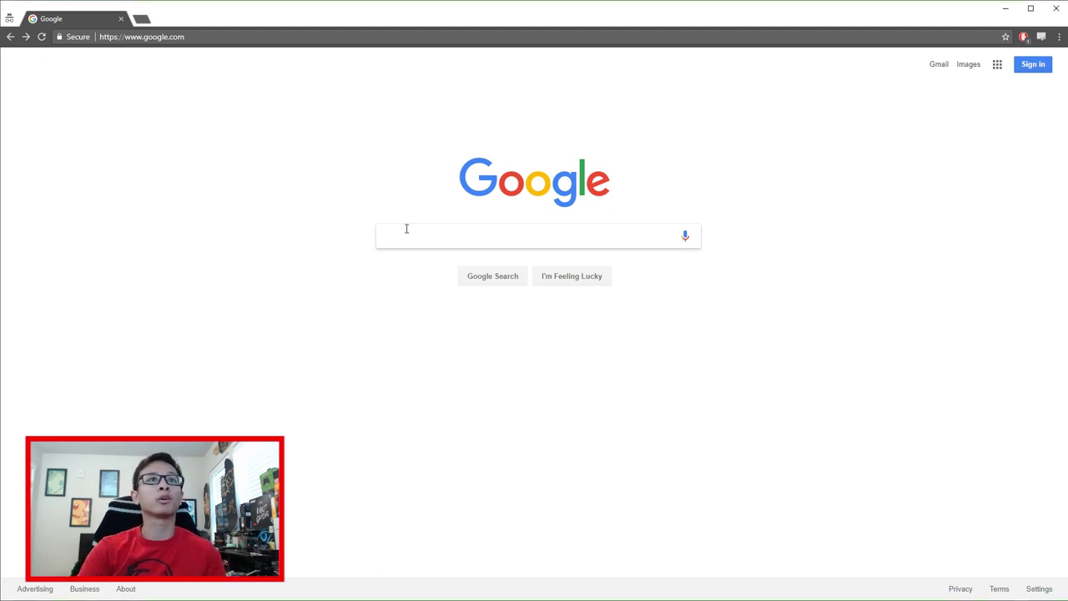
{"action": "type", "text": "msi aft"}
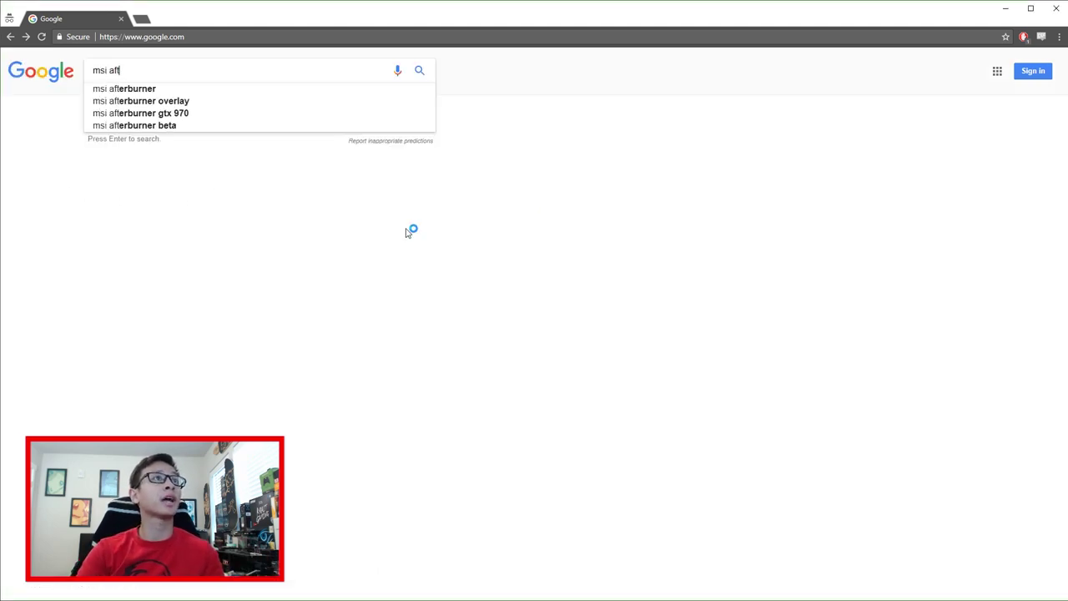
{"action": "type", "text": "erburner"}
{"action": "key", "text": "Return"}
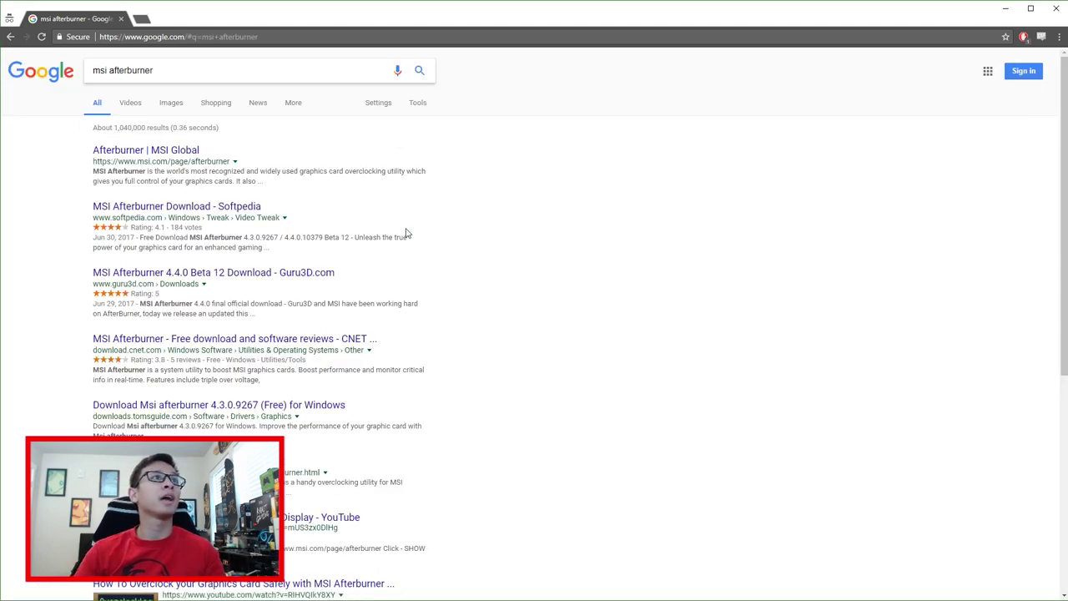
{"action": "left_click", "coordinate": [177, 152]}
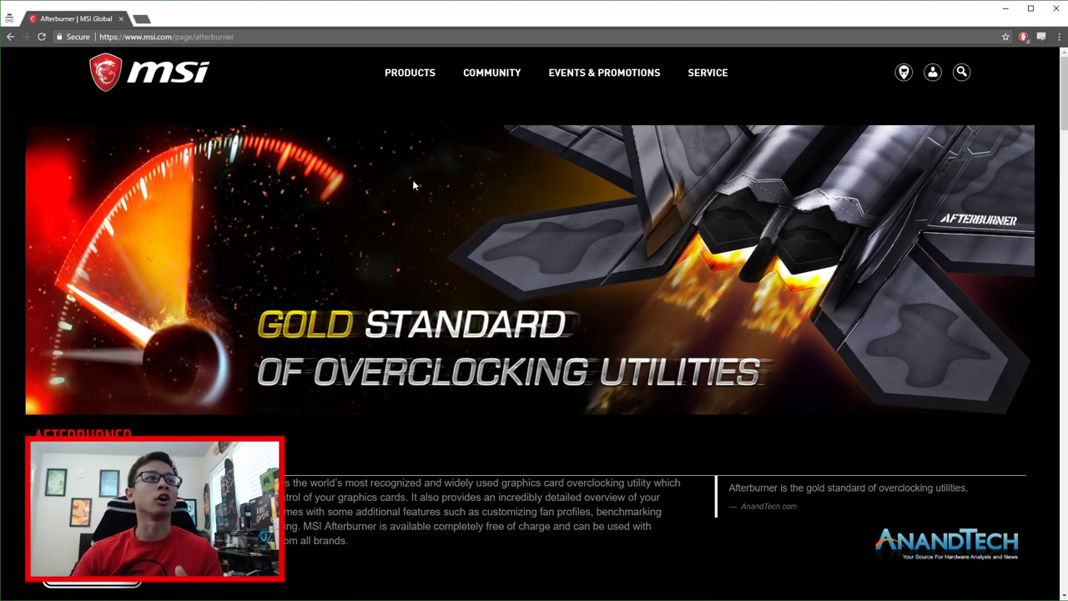
Download the Afterburner beta from the Downloads section and launch its installer.
{"action": "scroll", "coordinate": [413, 183], "scroll_direction": "down", "scroll_amount": 3}
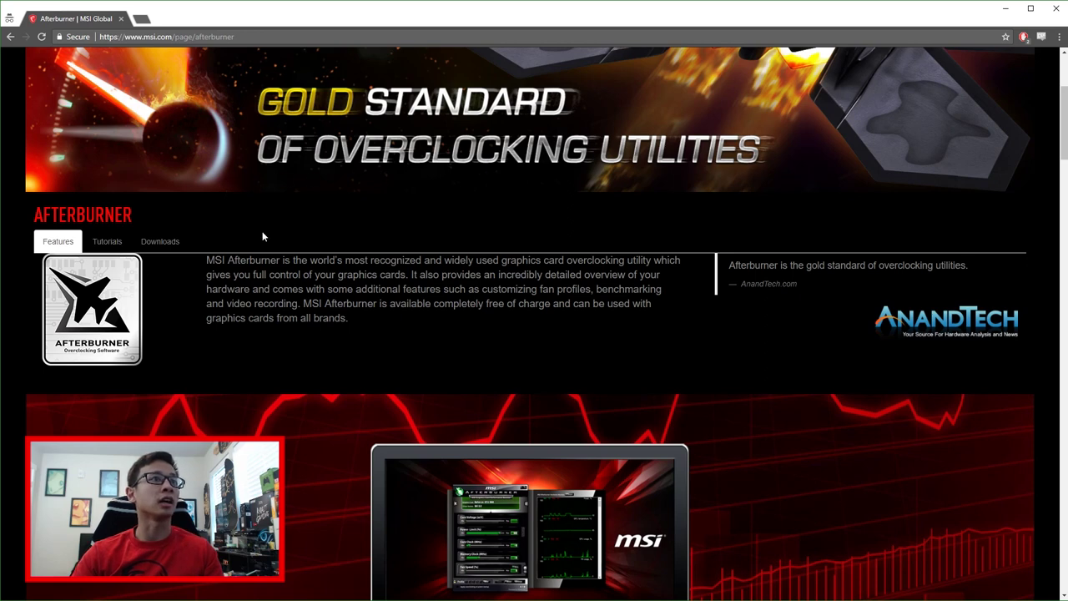
{"action": "left_click", "coordinate": [172, 243]}
{"action": "scroll", "coordinate": [171, 242], "scroll_direction": "down", "scroll_amount": 1}
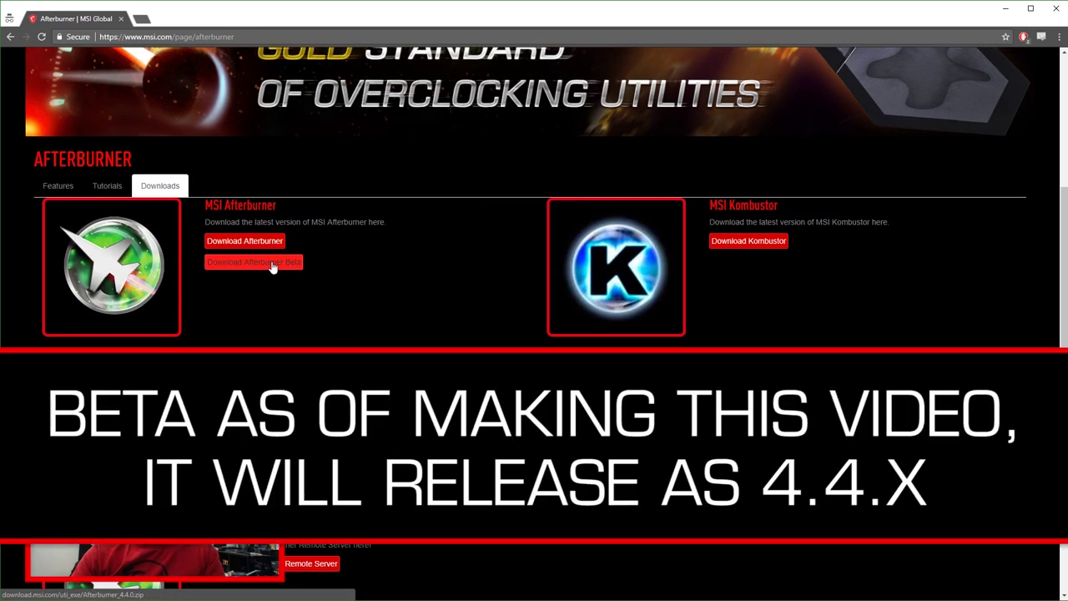
{"action": "left_click", "coordinate": [288, 266]}
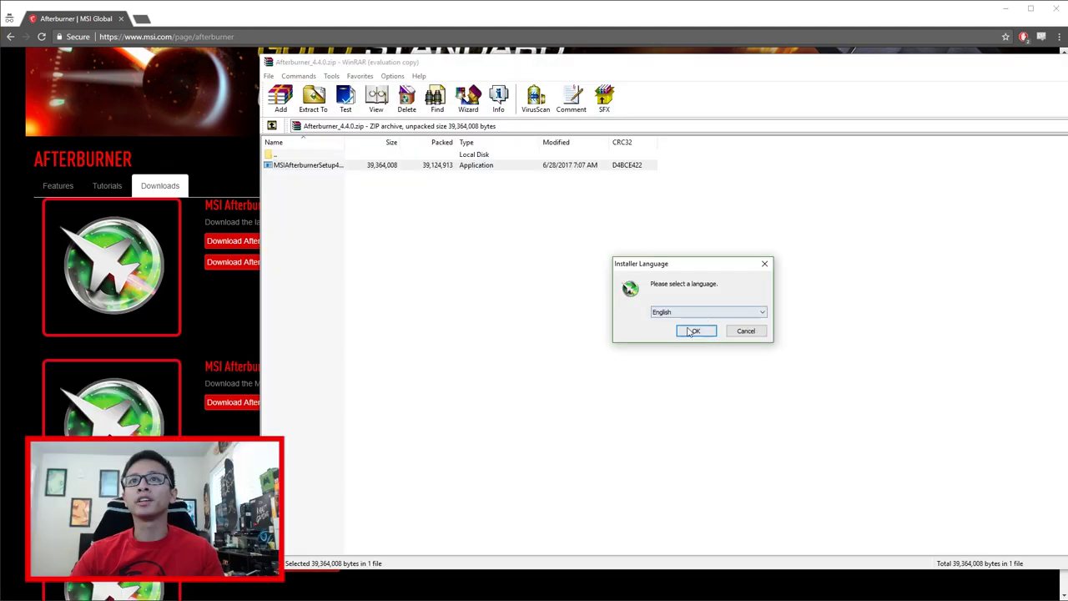
{"action": "left_click", "coordinate": [701, 330]}
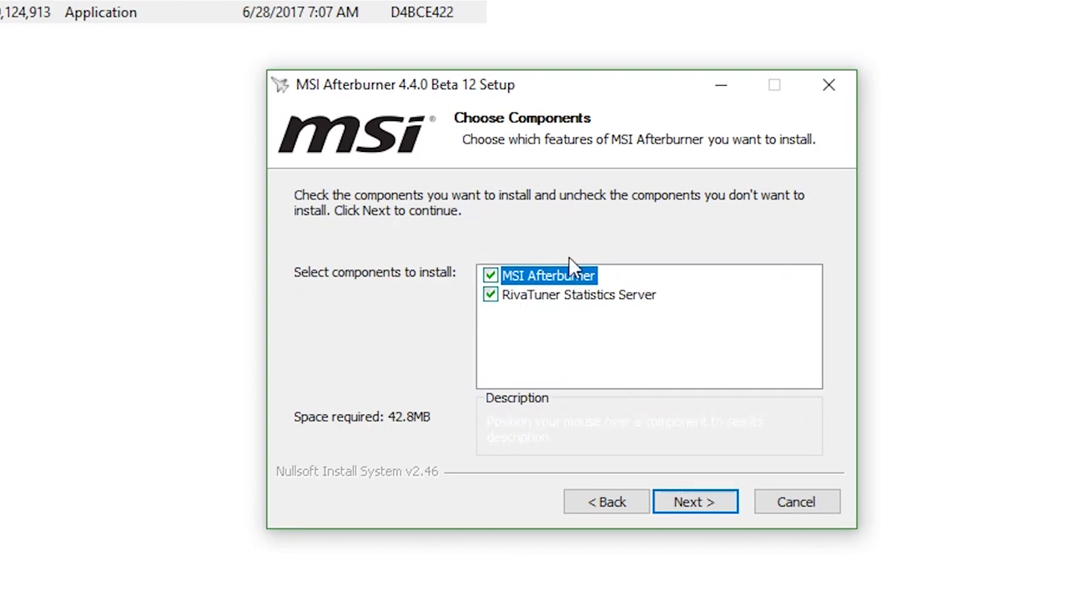
Install Afterburner and RivaTuner Statistics Server with the default folder and Start Menu settings.
{"action": "left_click", "coordinate": [702, 504]}
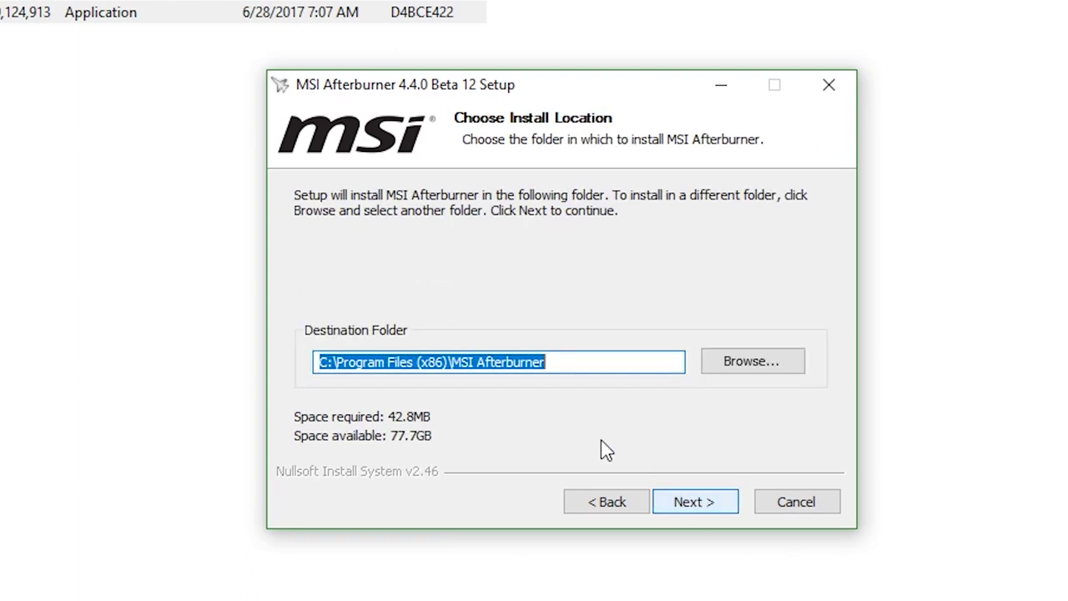
{"action": "left_click", "coordinate": [702, 505]}
{"action": "left_click", "coordinate": [702, 505]}
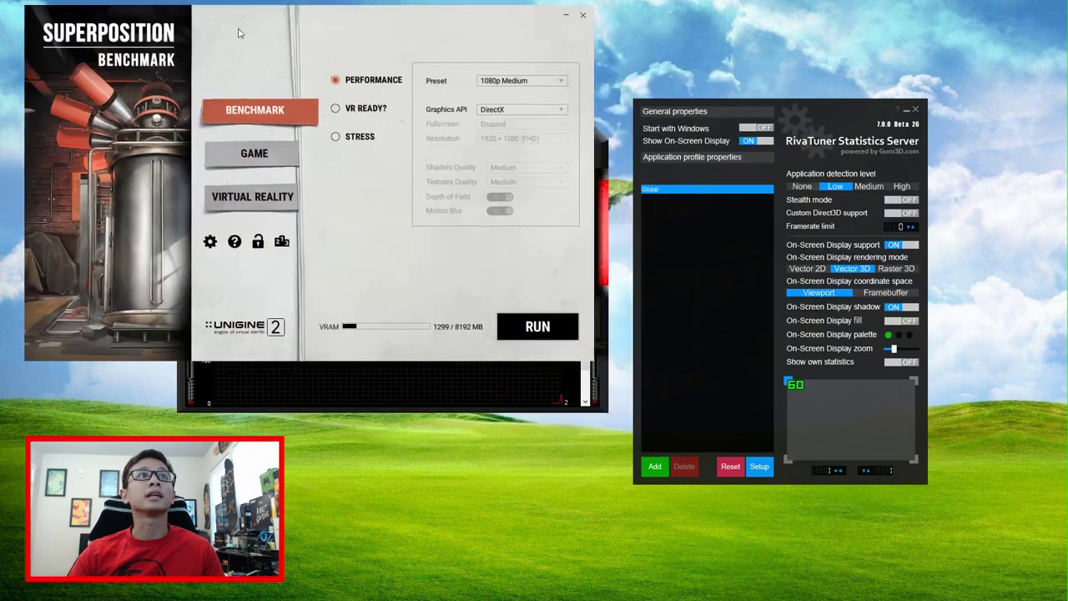
Move the RivaTuner Statistics Server window to the right side of the screen.
{"action": "left_click_drag", "start_coordinate": [811, 119], "coordinate": [930, 227]}
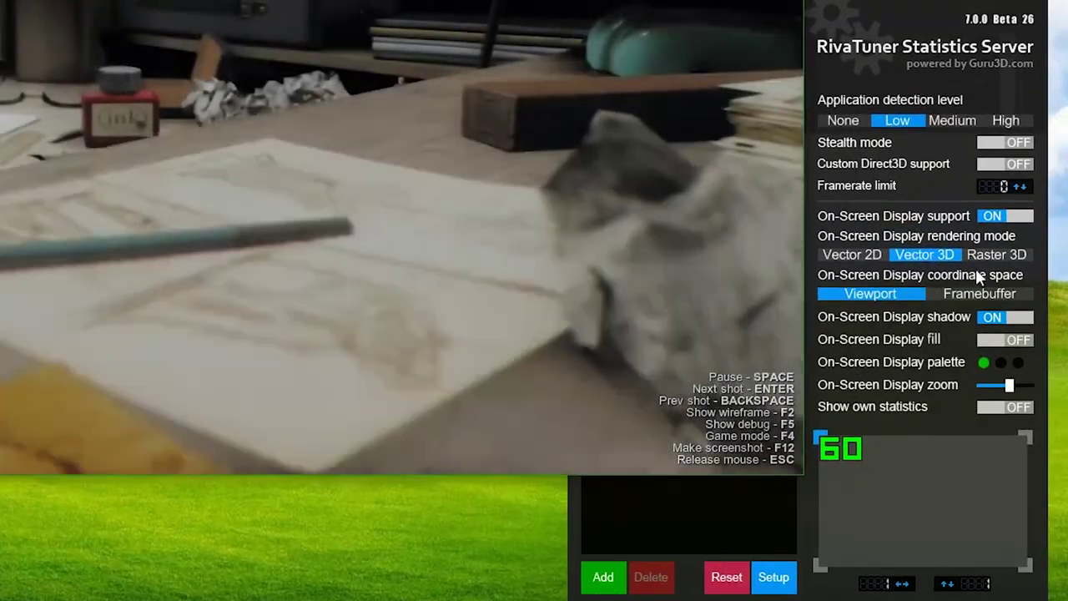
Switch the On-Screen Display fill to ON in the RivaTuner settings.
{"action": "left_click", "coordinate": [1001, 397]}
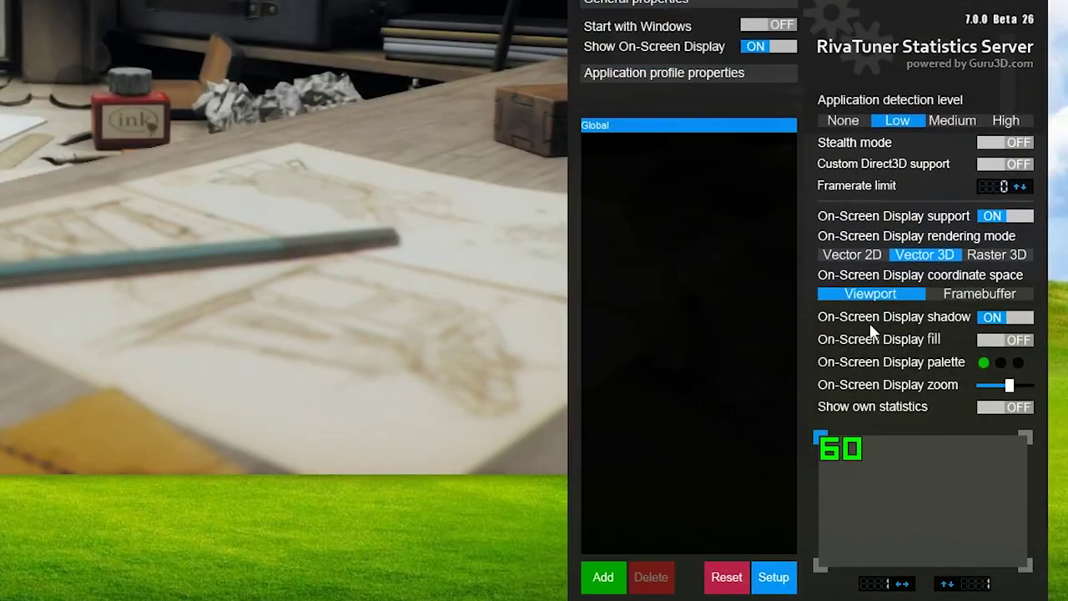
{"action": "mouse_move", "coordinate": [999, 345]}
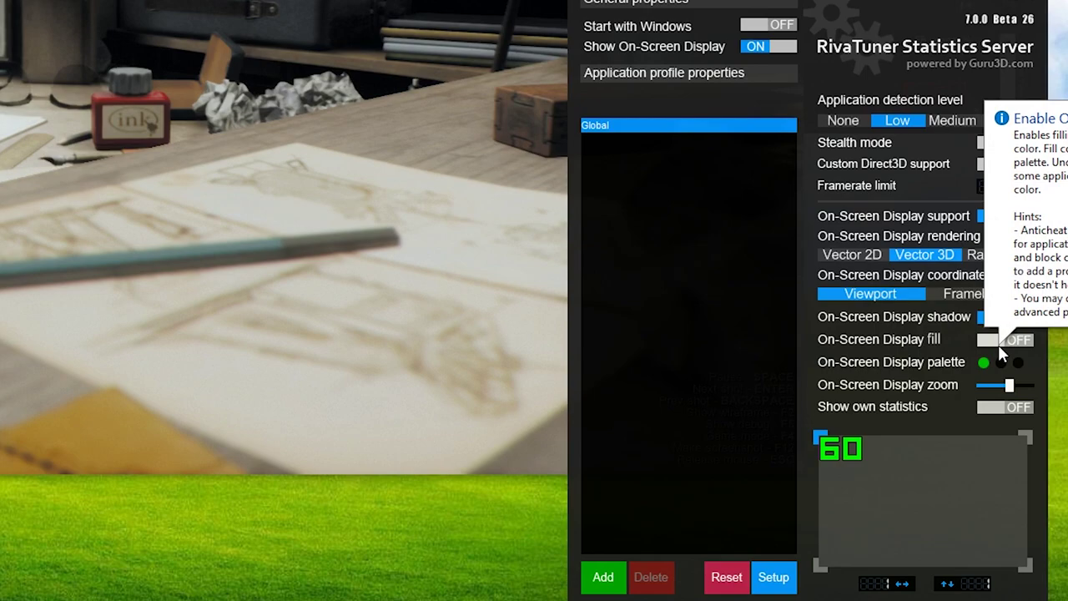
{"action": "left_click", "coordinate": [998, 345]}
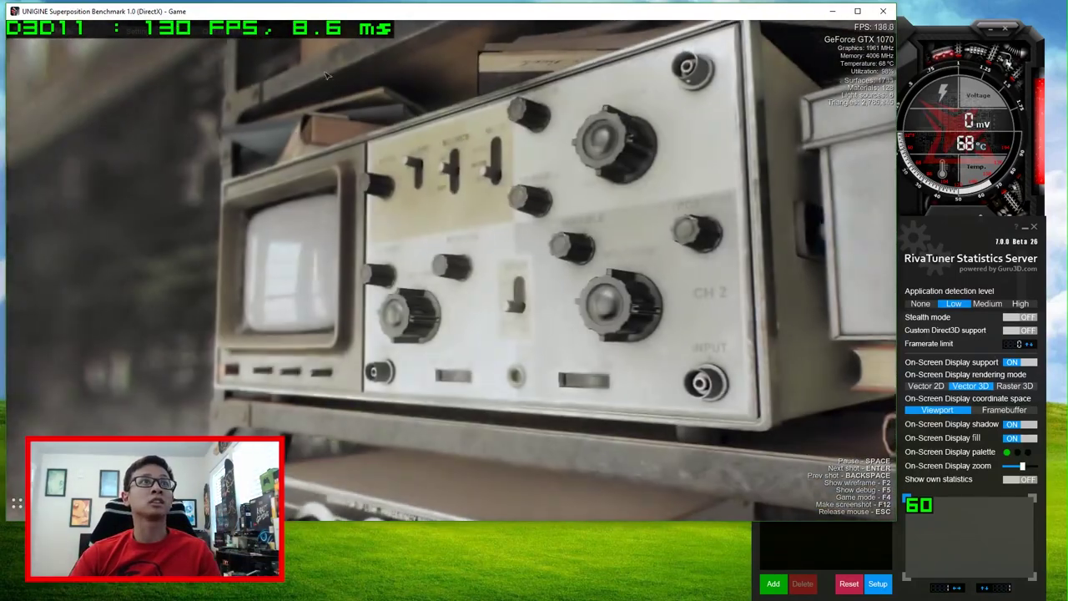
{"action": "left_click", "coordinate": [1043, 455]}
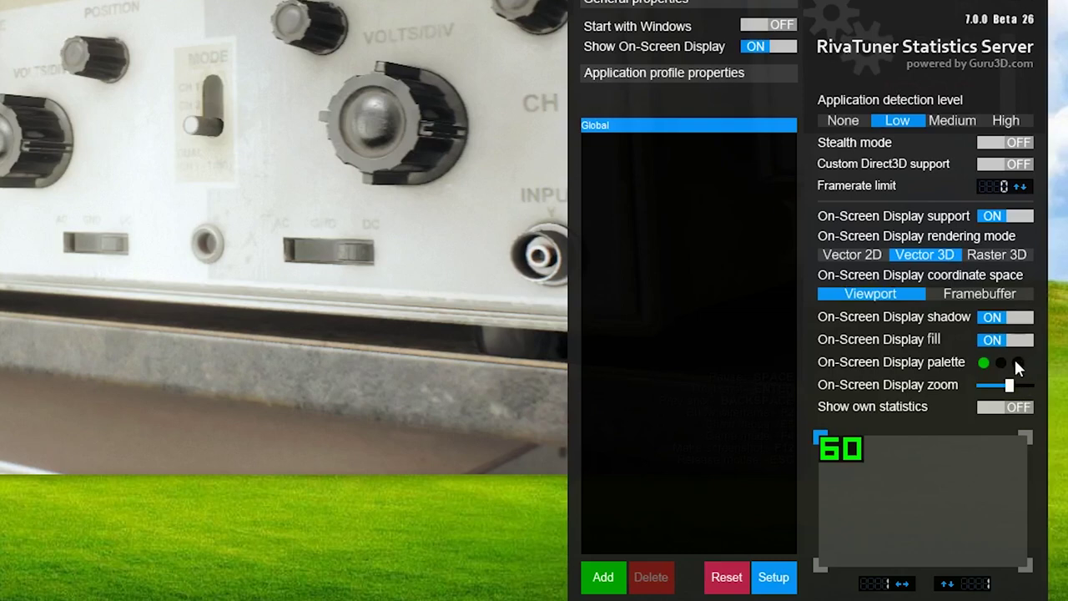
Set the third OSD palette colour to red (255,35,35) at 78% opacity.
{"action": "left_click", "coordinate": [1017, 364]}
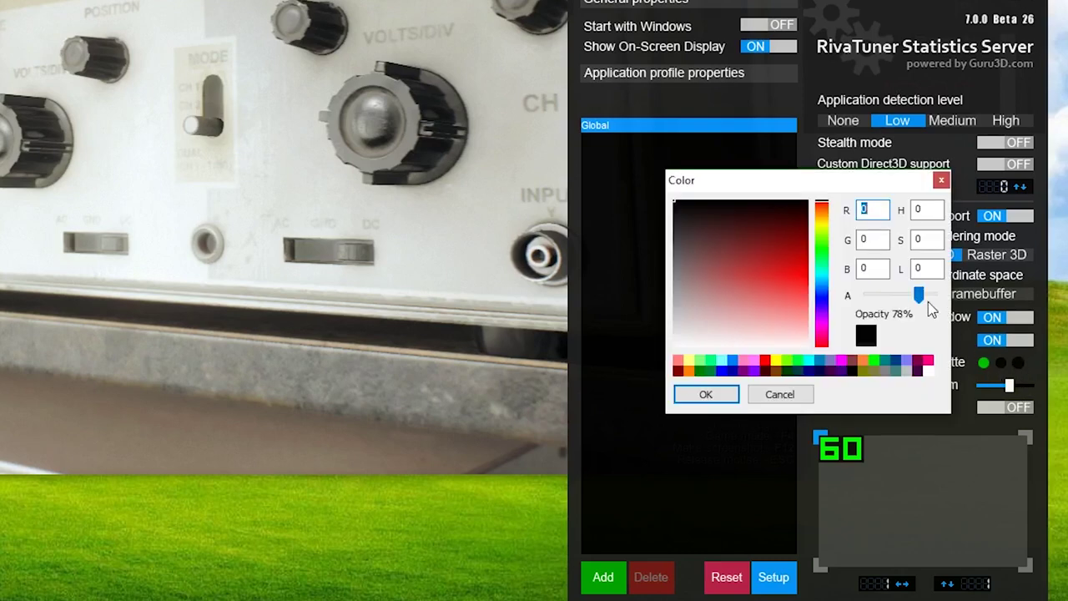
{"action": "left_click_drag", "start_coordinate": [897, 294], "coordinate": [951, 301]}
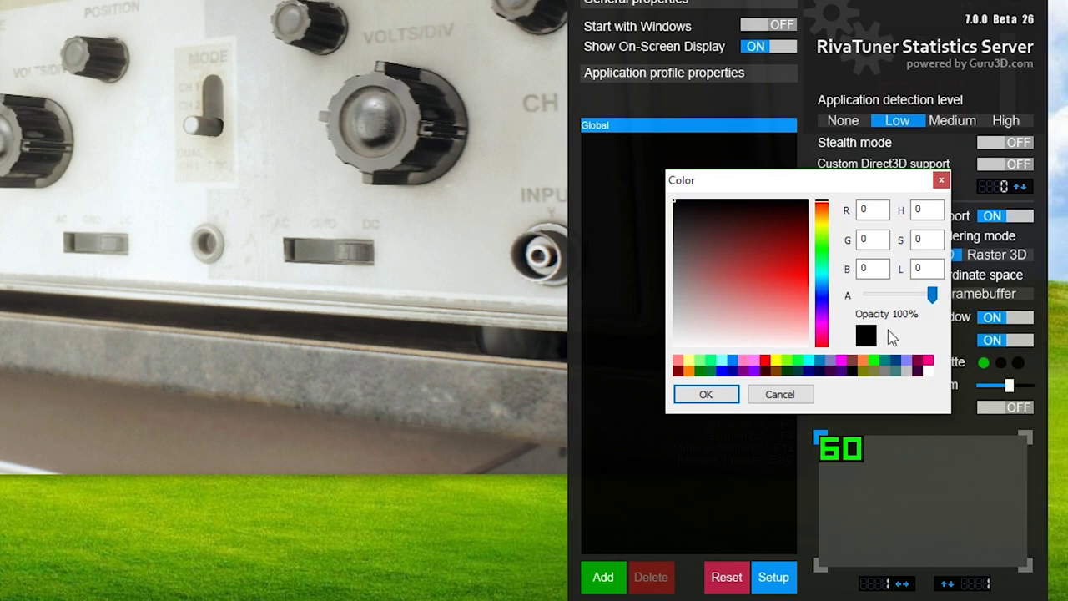
{"action": "left_click", "coordinate": [706, 394]}
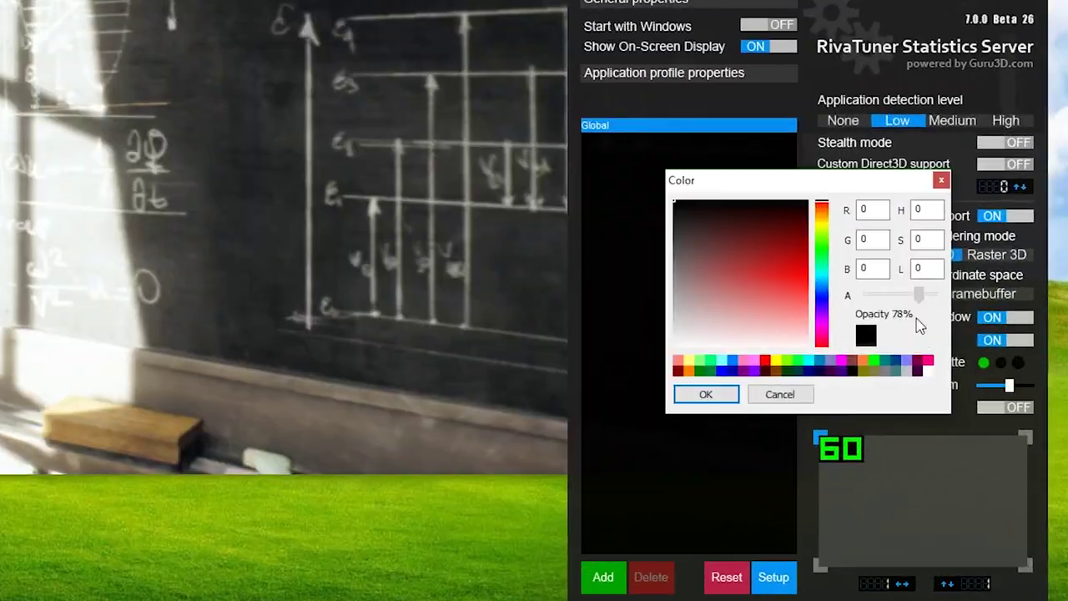
{"action": "left_click_drag", "start_coordinate": [787, 288], "coordinate": [877, 292]}
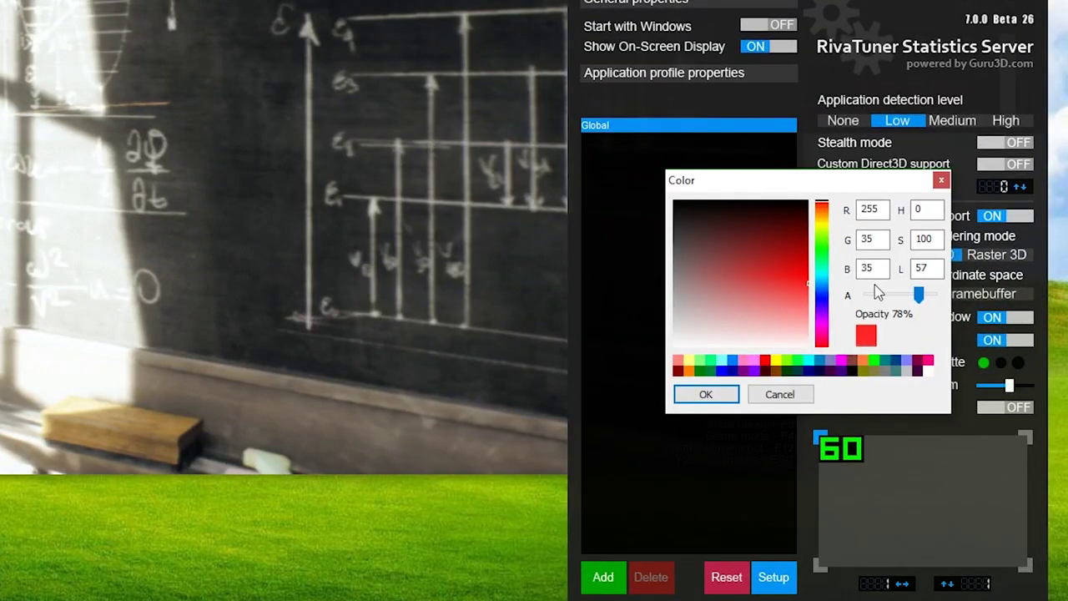
{"action": "left_click", "coordinate": [738, 394]}
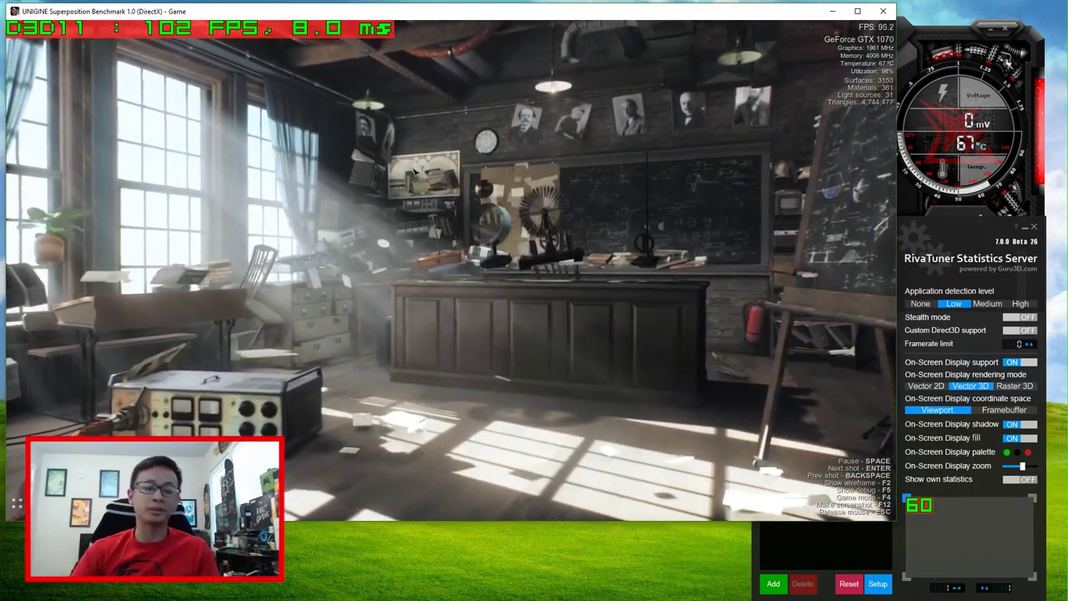
Change the third OSD palette colour from red to black.
{"action": "key", "text": "alt+Tab"}
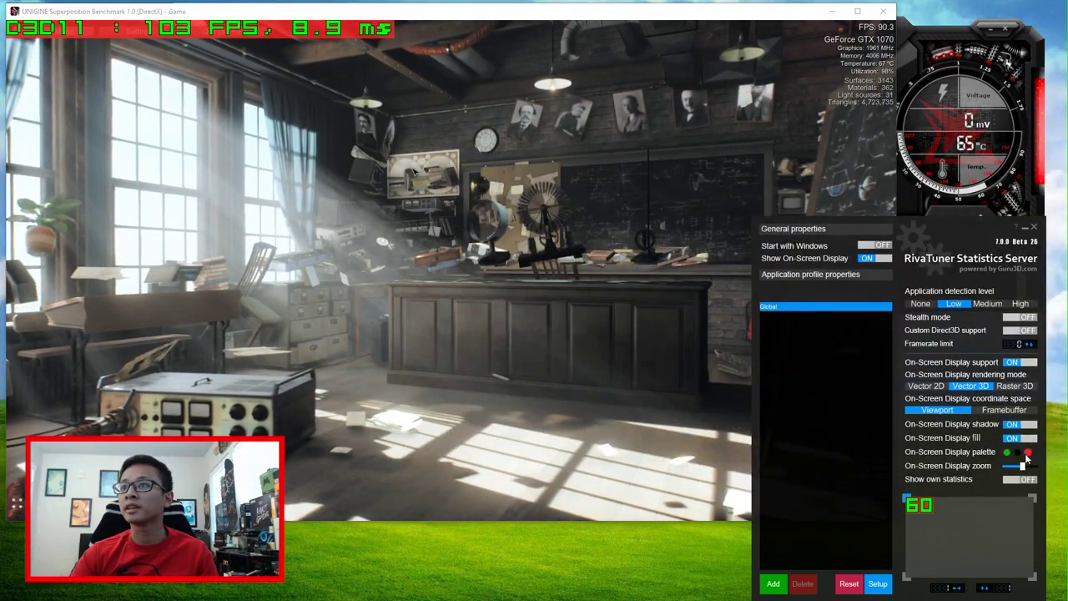
{"action": "left_click", "coordinate": [1028, 453]}
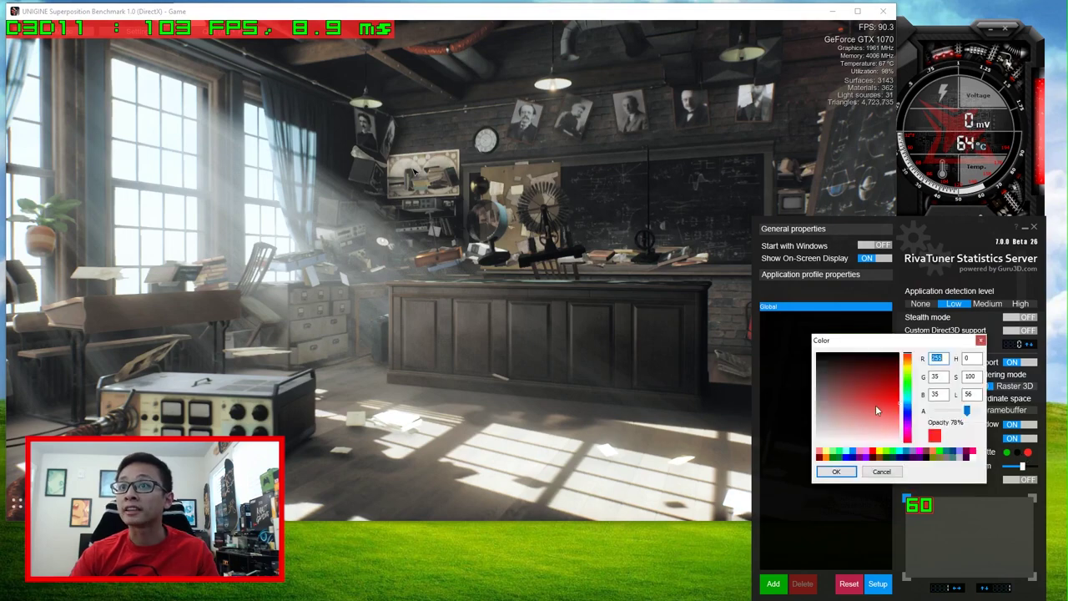
{"action": "left_click_drag", "start_coordinate": [875, 405], "coordinate": [822, 357]}
{"action": "left_click", "coordinate": [841, 474]}
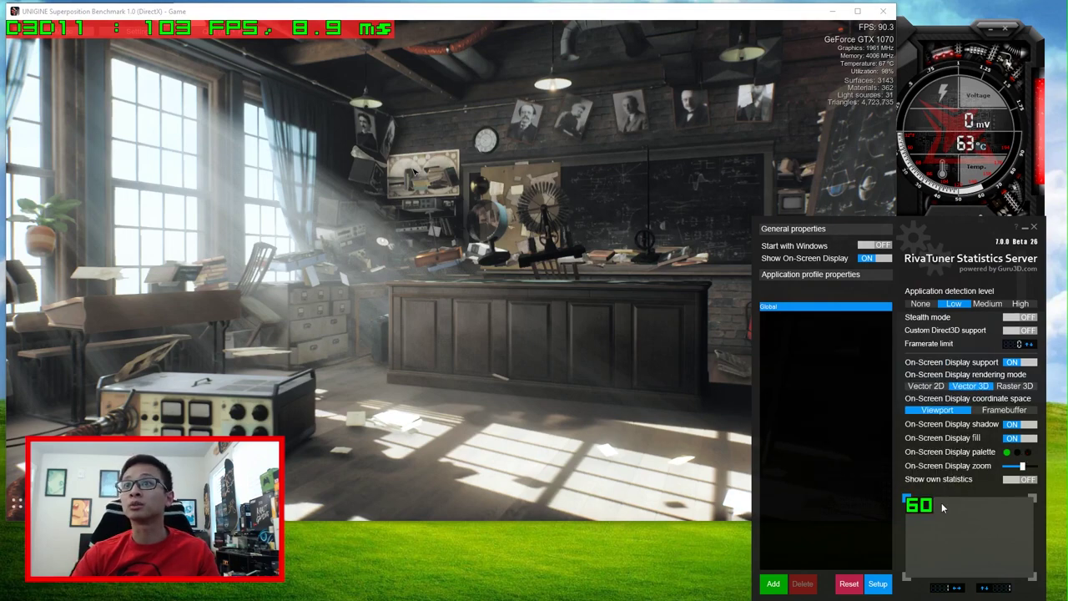
Check the benchmark scene, then bring MSI Afterburner to the front.
{"action": "left_click", "coordinate": [414, 172]}
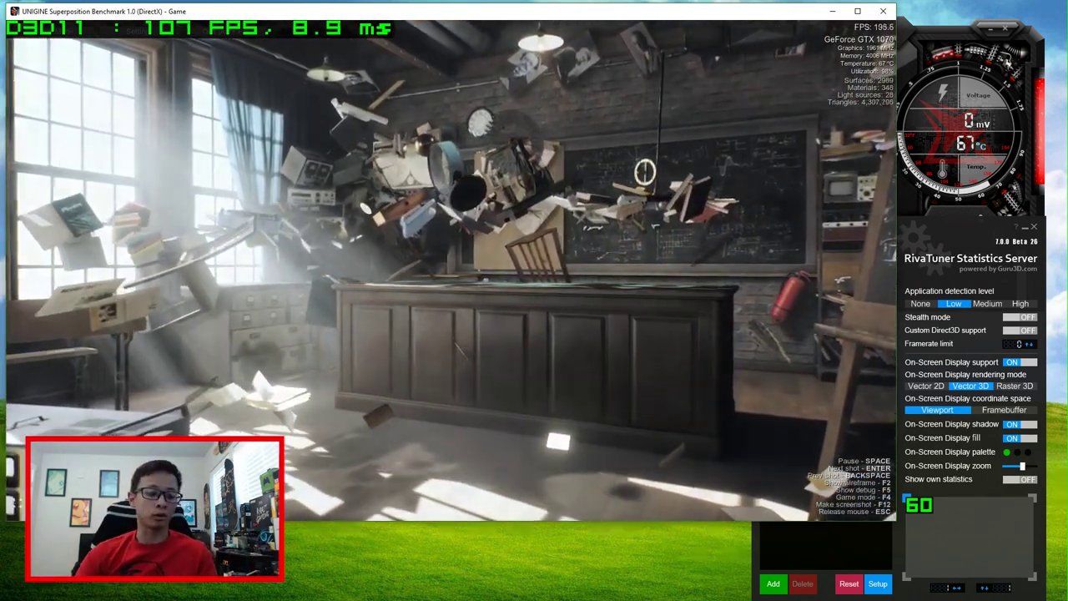
{"action": "key", "text": "alt+Tab"}
{"action": "left_click", "coordinate": [924, 54]}
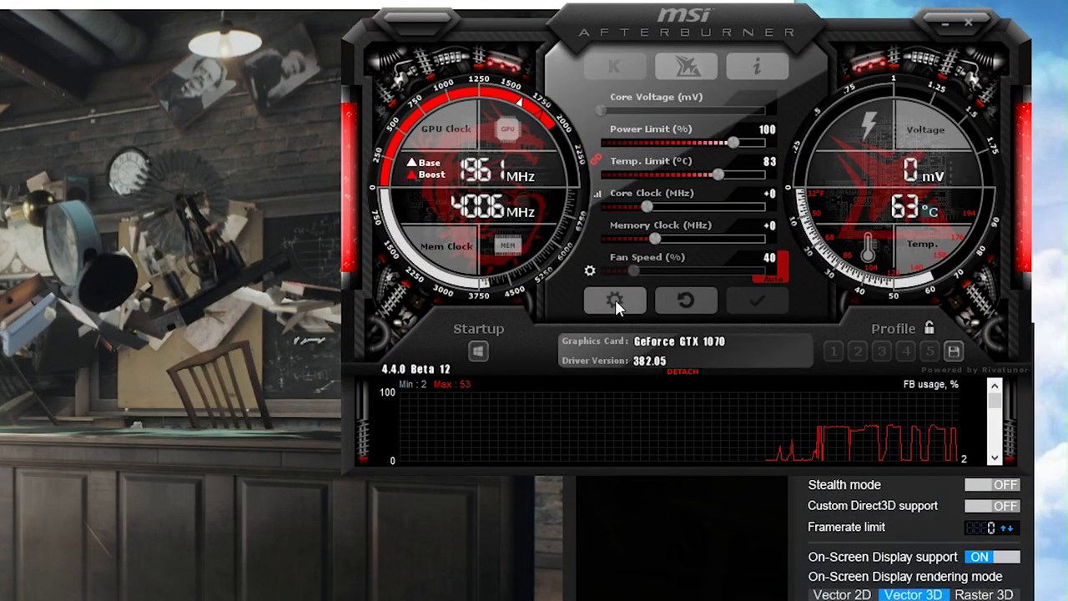
In Afterburner's Monitoring settings, show Framerate as a graph in the On-Screen Display.
{"action": "left_click", "coordinate": [615, 299]}
{"action": "left_click", "coordinate": [473, 56]}
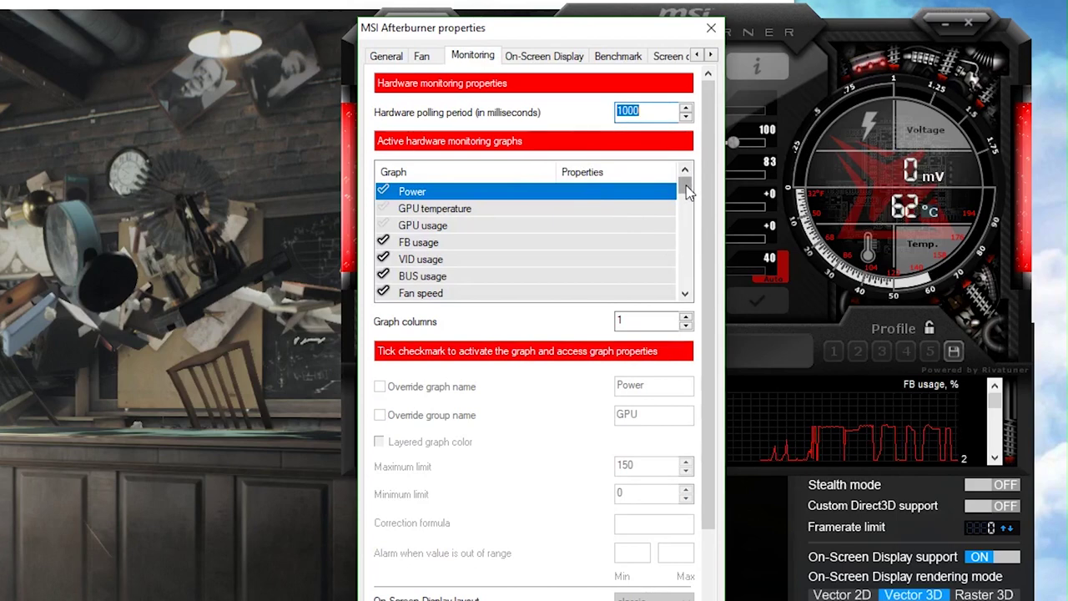
{"action": "left_click_drag", "start_coordinate": [688, 192], "coordinate": [692, 215]}
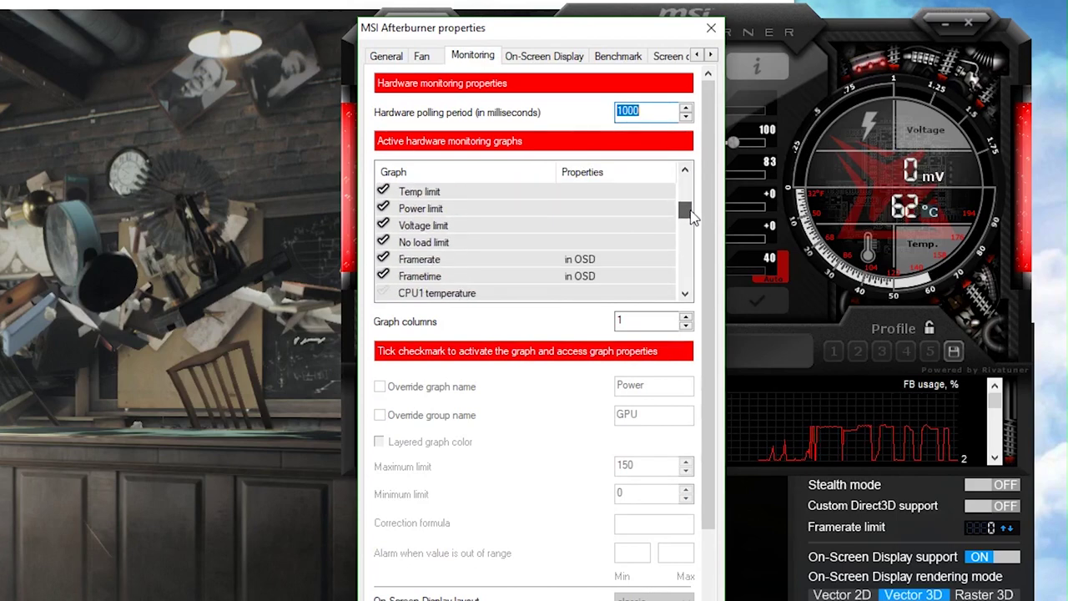
{"action": "left_click", "coordinate": [484, 261]}
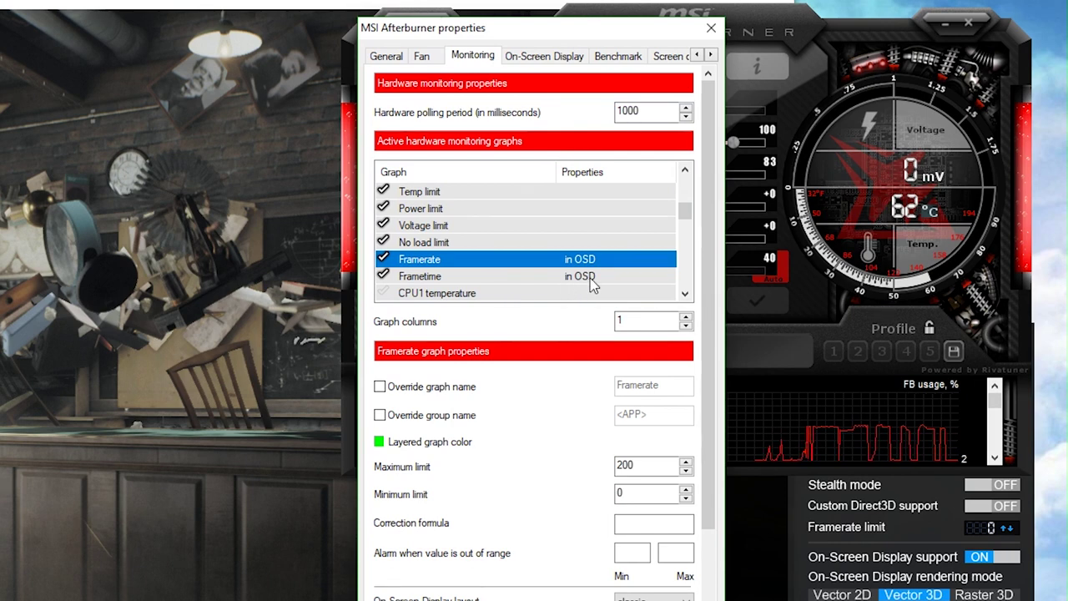
{"action": "left_click_drag", "start_coordinate": [714, 427], "coordinate": [710, 484]}
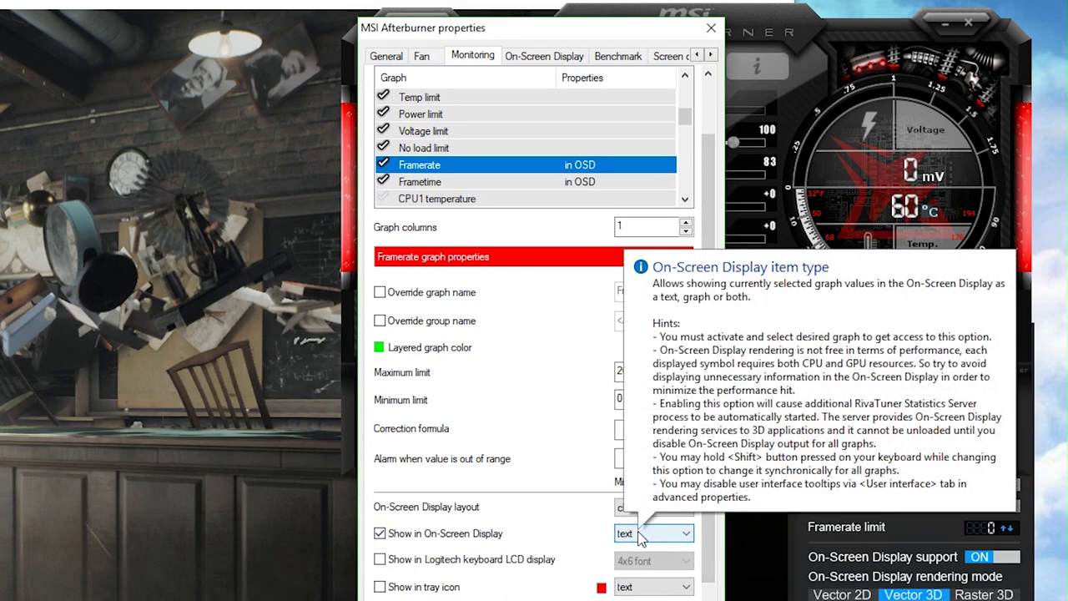
{"action": "left_click", "coordinate": [641, 534]}
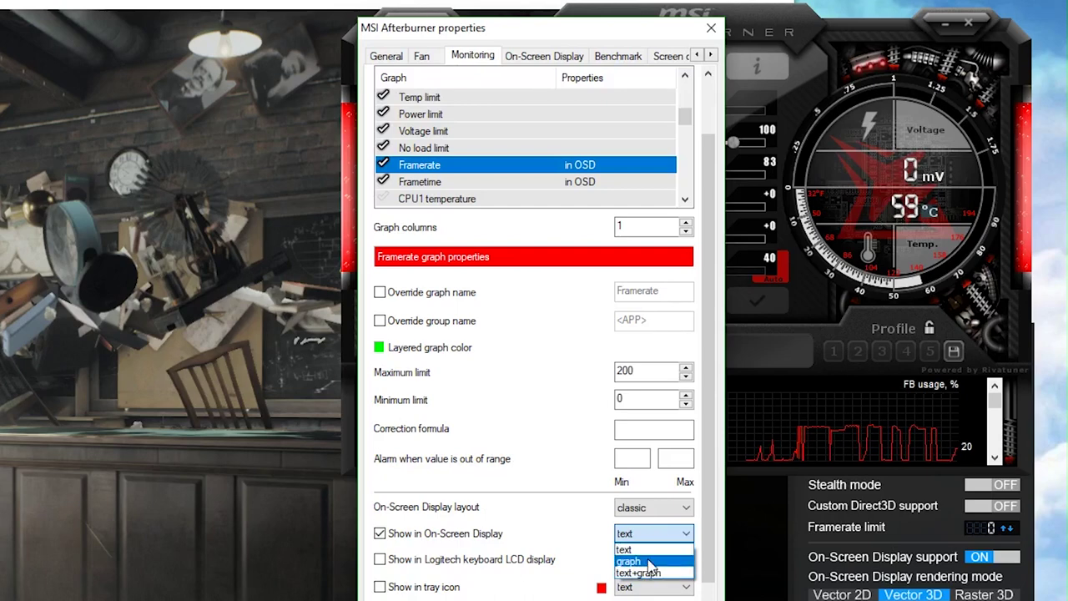
{"action": "left_click", "coordinate": [648, 564]}
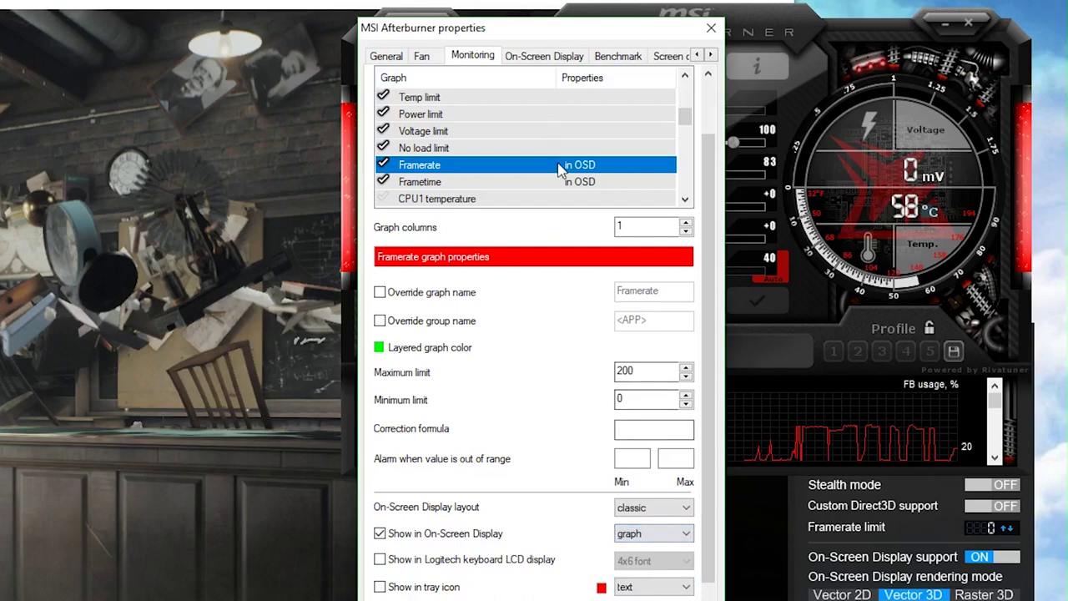
Show Frametime as an OSD graph too and apply the properties.
{"action": "left_click", "coordinate": [564, 185]}
{"action": "left_click", "coordinate": [675, 587]}
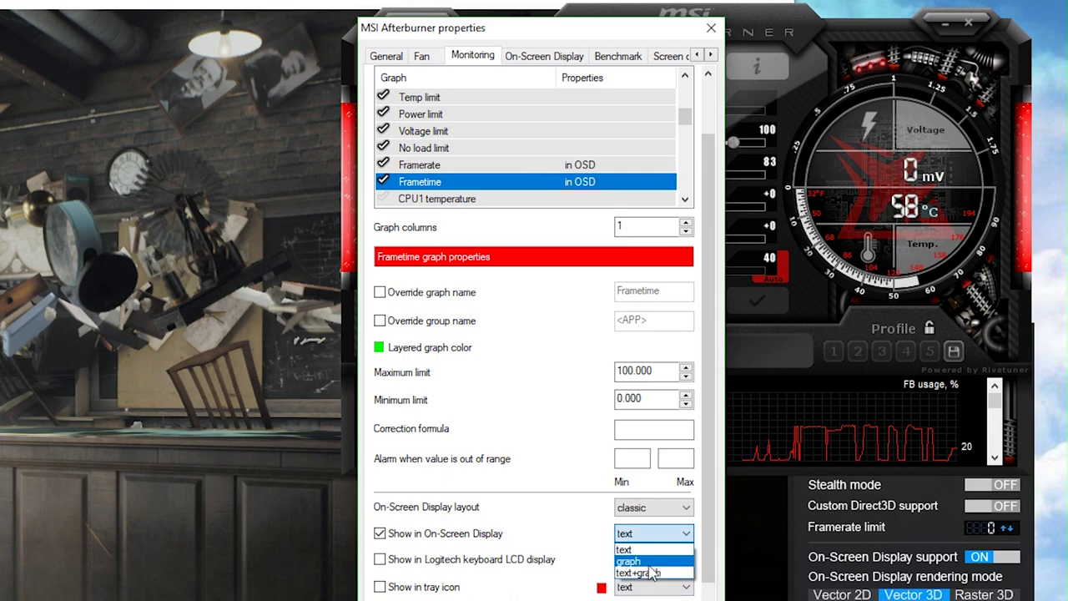
{"action": "left_click", "coordinate": [656, 575]}
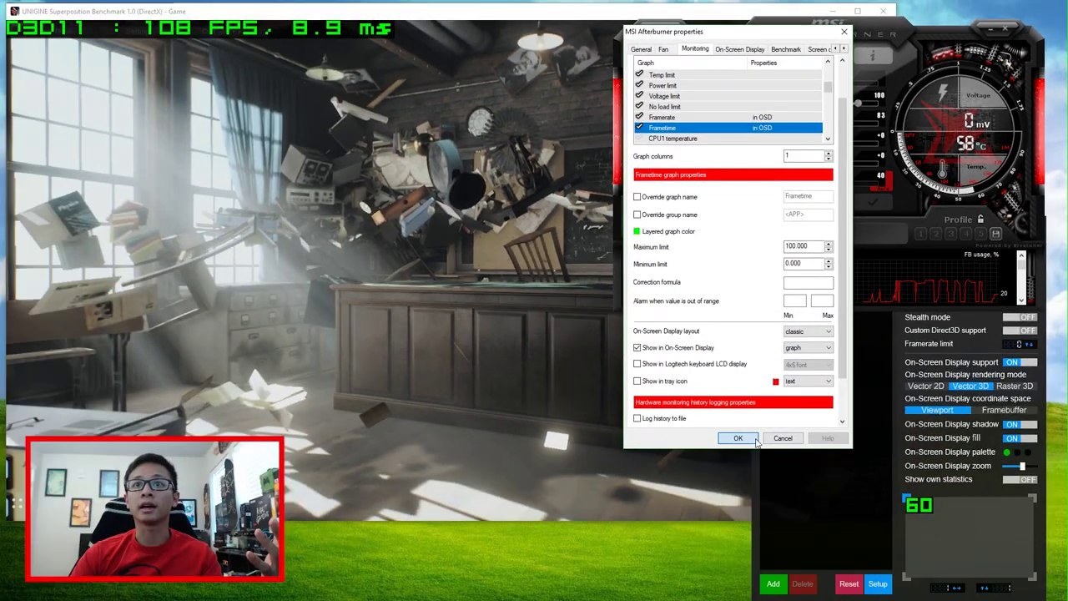
{"action": "left_click", "coordinate": [738, 438]}
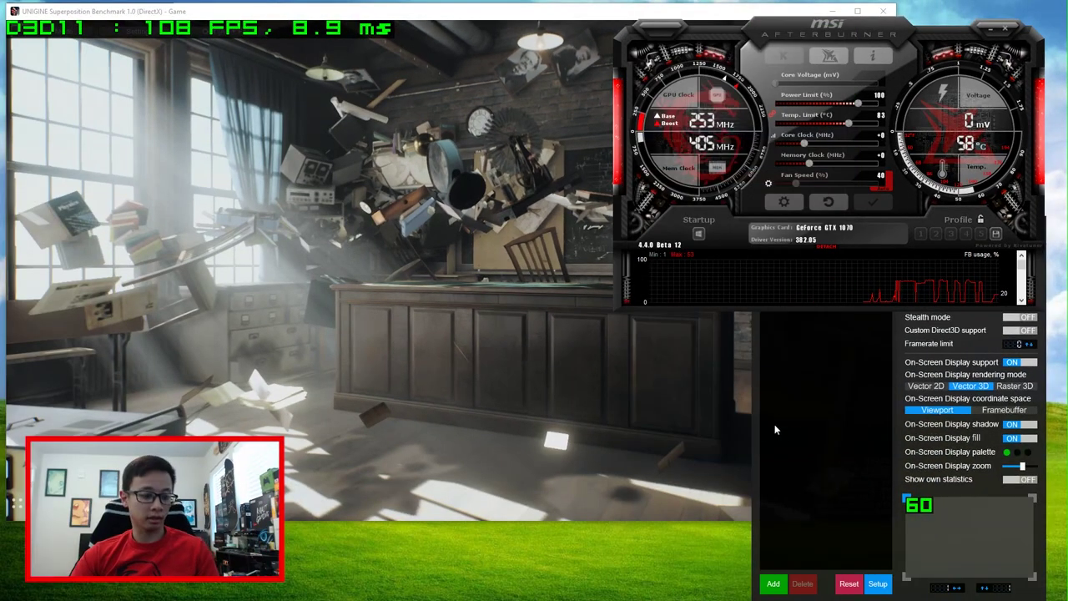
{"action": "left_click", "coordinate": [791, 426]}
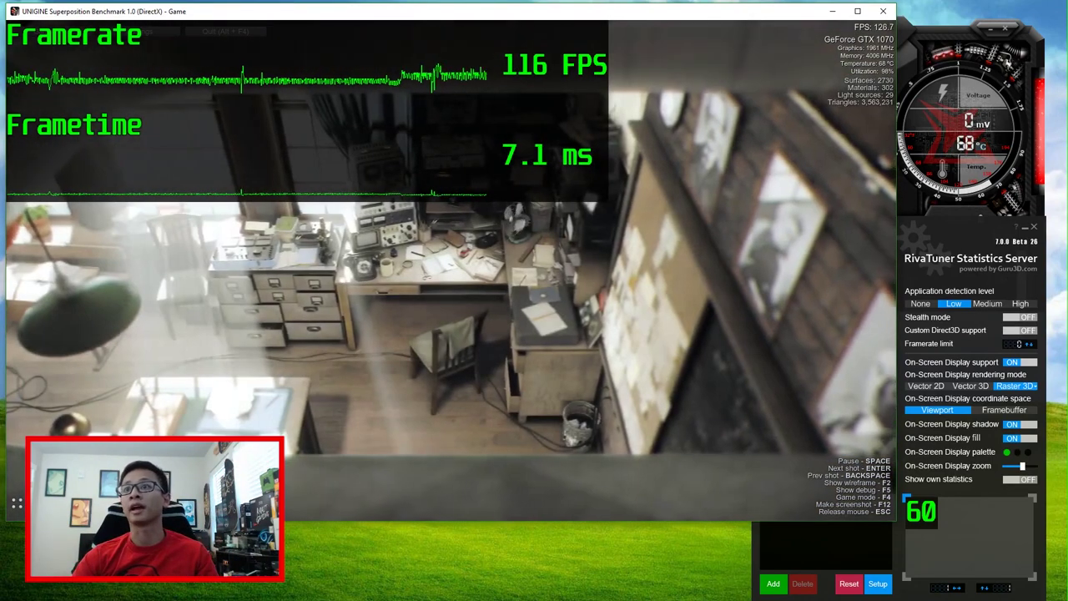
Bring the MSI Afterburner window to the front.
{"action": "left_click", "coordinate": [910, 117]}
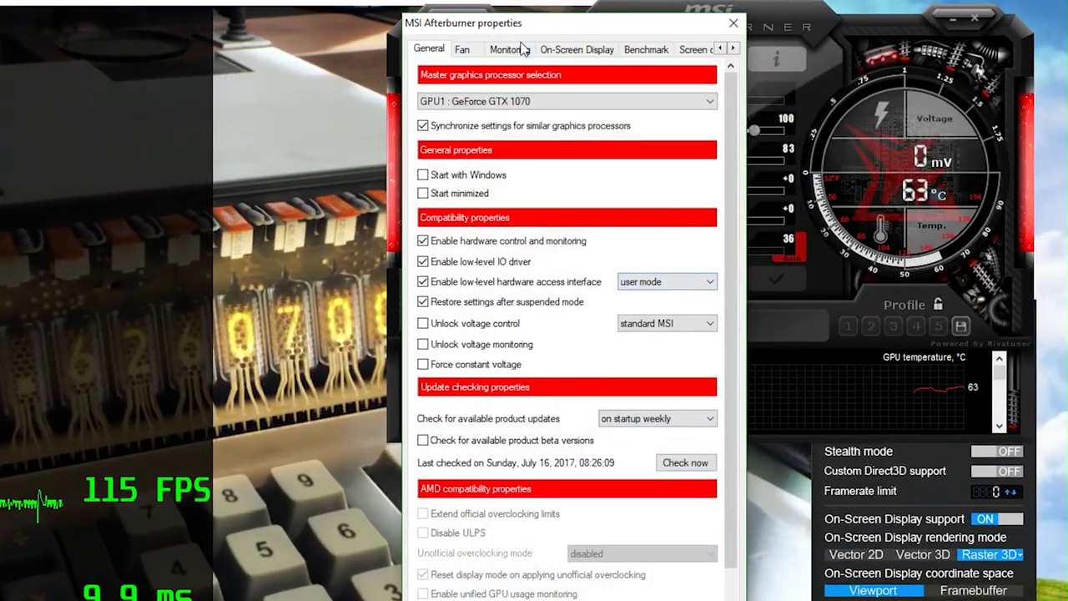
With GPU usage selected on the Monitoring tab, set the on-screen display layout to modern and confirm.
{"action": "left_click", "coordinate": [509, 49]}
{"action": "scroll", "coordinate": [739, 467], "scroll_direction": "down", "scroll_amount": 5}
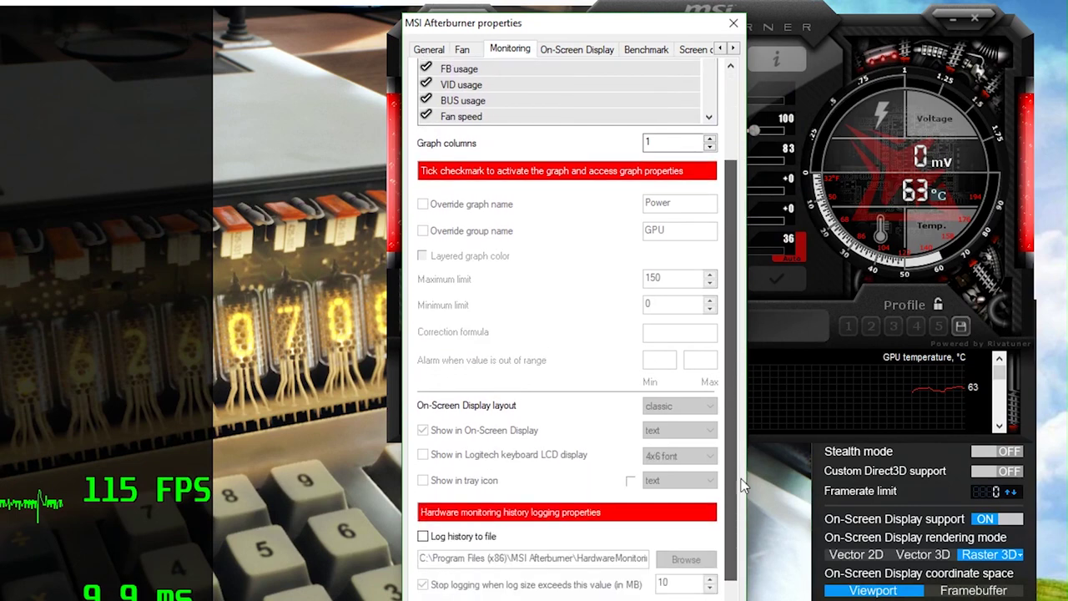
{"action": "scroll", "coordinate": [743, 485], "scroll_direction": "up", "scroll_amount": 3}
{"action": "left_click", "coordinate": [501, 174]}
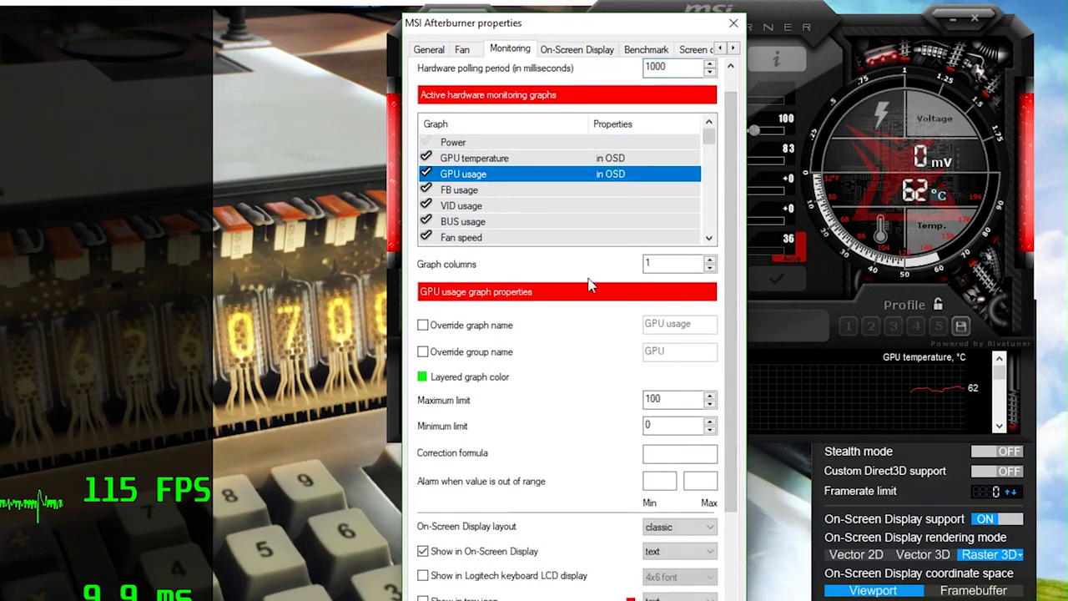
{"action": "left_click", "coordinate": [691, 533]}
{"action": "left_click", "coordinate": [672, 554]}
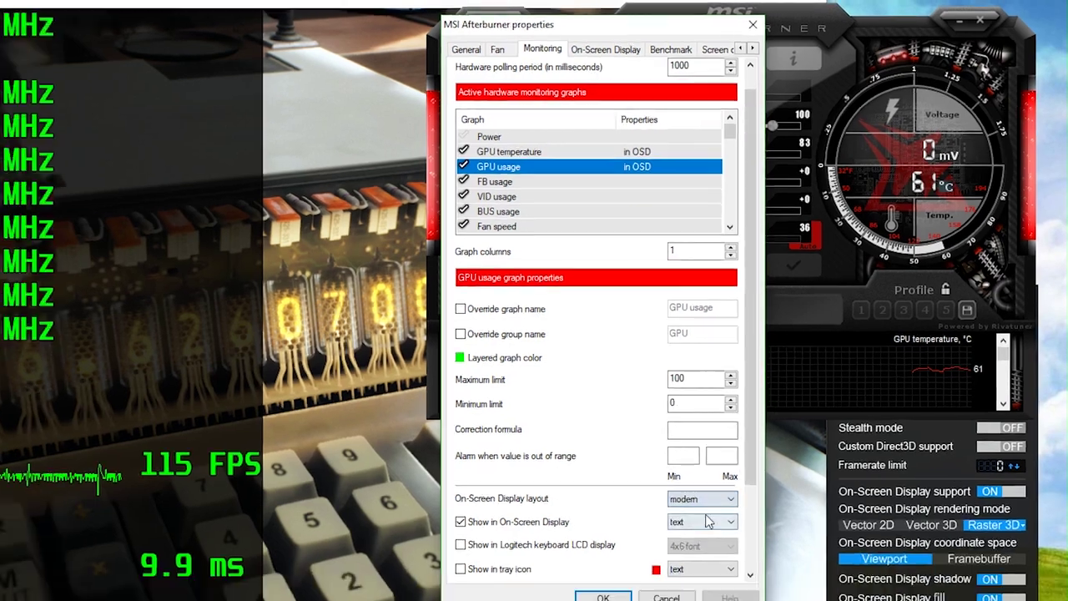
{"action": "left_click", "coordinate": [745, 436]}
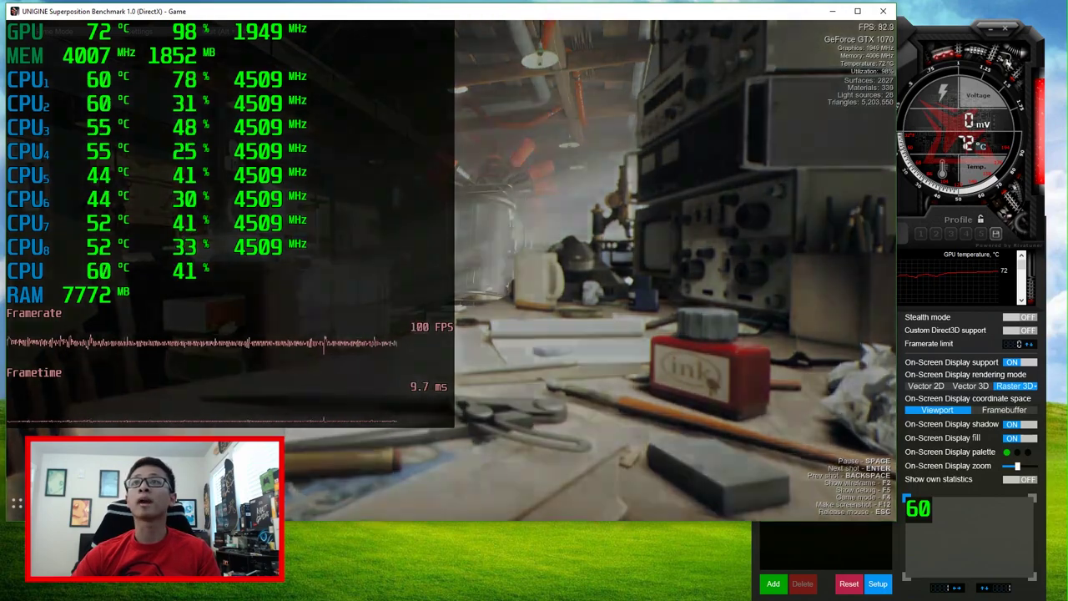
Set MSI Afterburner's on-screen display layout to modern mono, confirm, and return to the benchmark.
{"action": "left_click", "coordinate": [931, 251]}
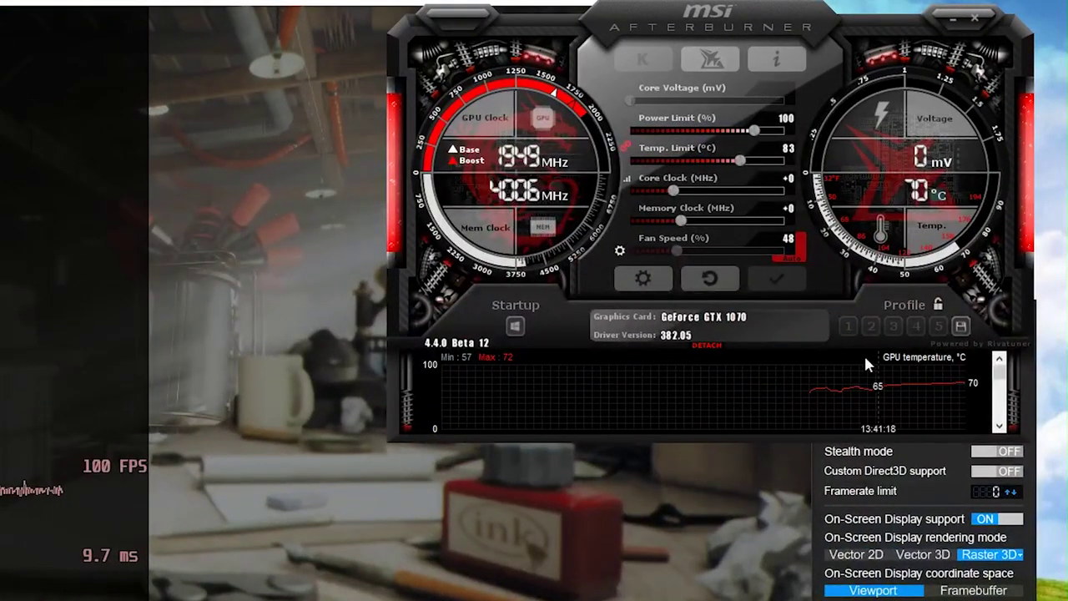
{"action": "double_click", "coordinate": [865, 363]}
{"action": "left_click", "coordinate": [501, 146]}
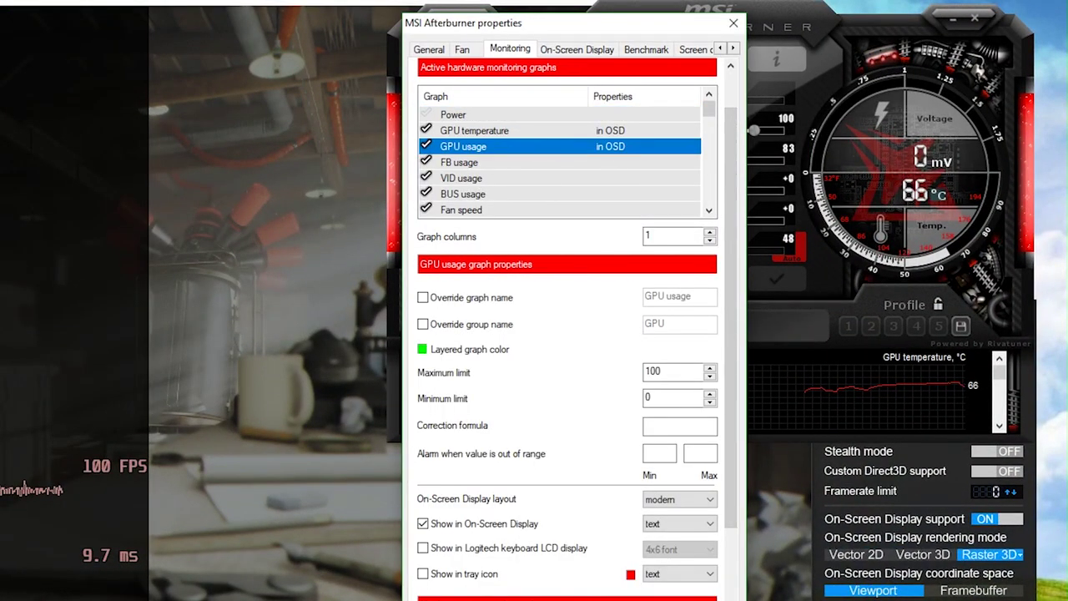
{"action": "left_click_drag", "start_coordinate": [732, 281], "coordinate": [731, 493]}
{"action": "left_click", "coordinate": [692, 451]}
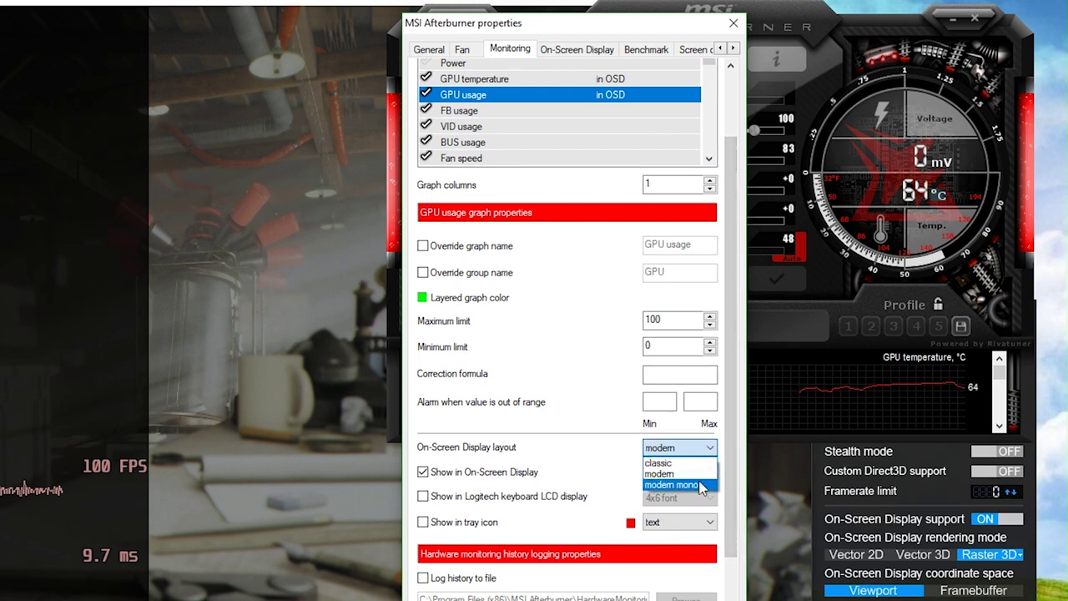
{"action": "left_click", "coordinate": [699, 487]}
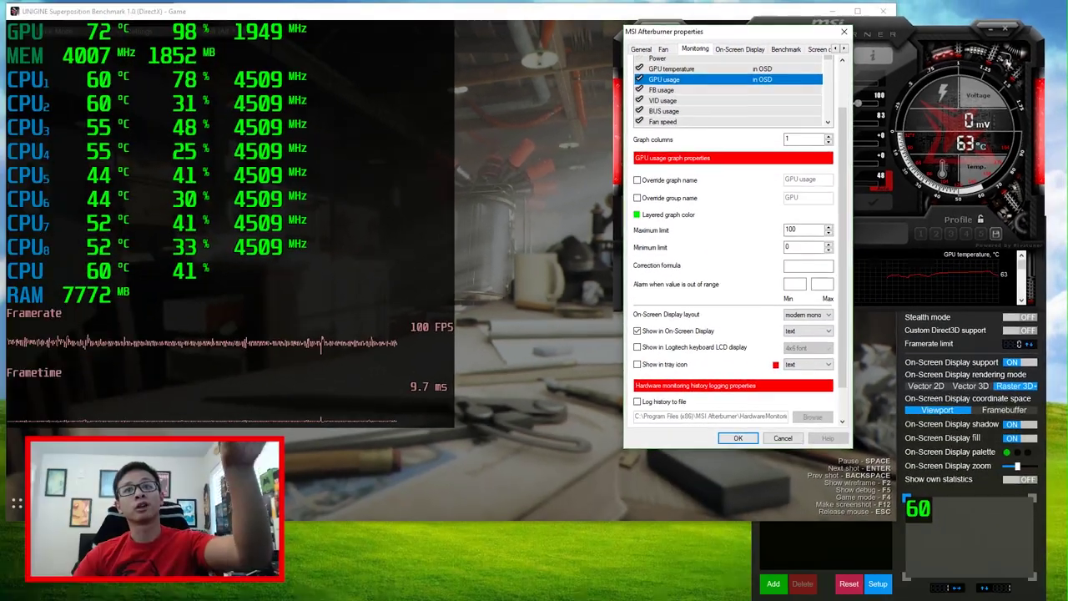
{"action": "left_click", "coordinate": [750, 438]}
{"action": "key", "text": "alt+Tab"}
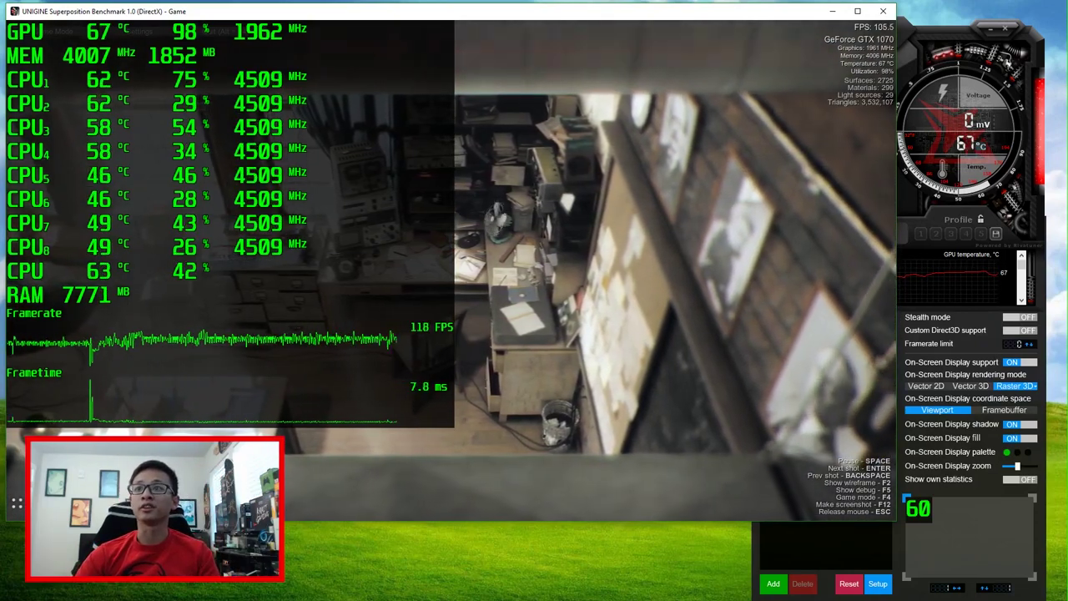
Change the overlay palette colour from green to yellow (192, 255, 35) and go back to the benchmark.
{"action": "key", "text": "alt+Tab"}
{"action": "left_click", "coordinate": [1008, 452]}
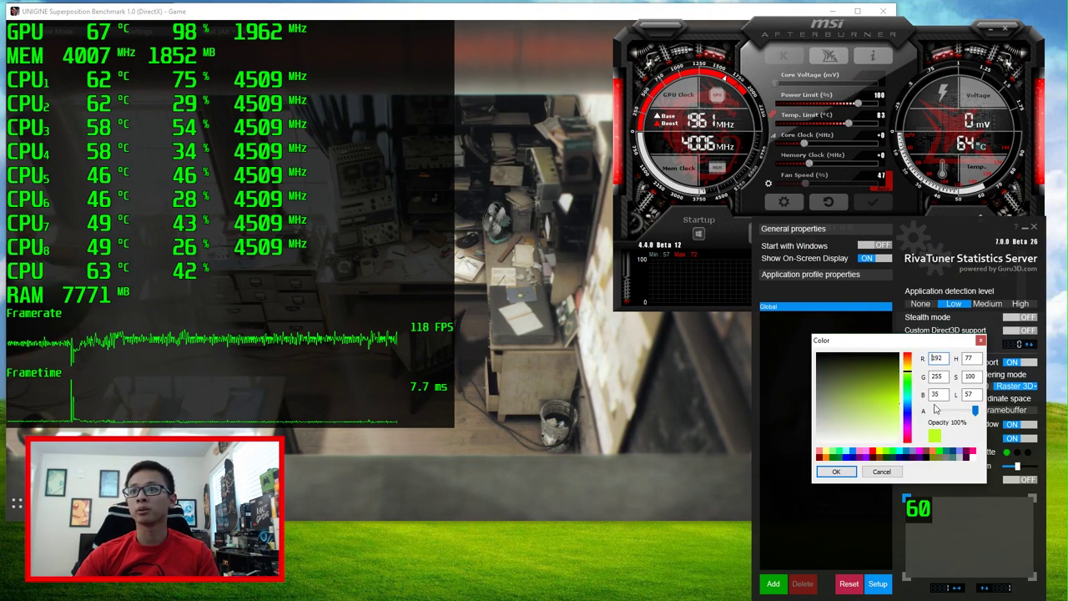
{"action": "left_click", "coordinate": [883, 456]}
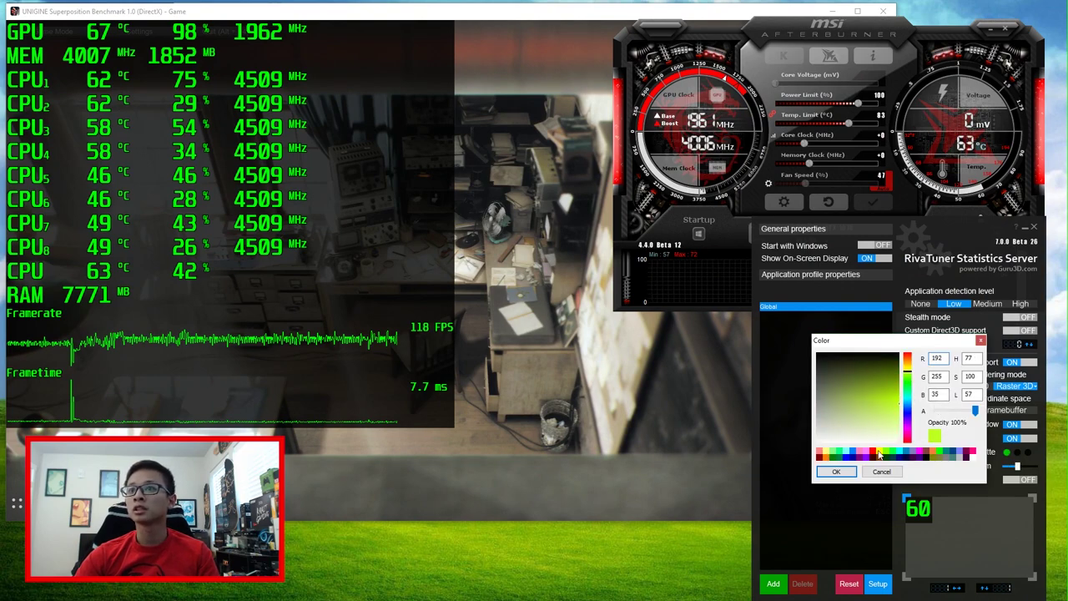
{"action": "left_click", "coordinate": [876, 454]}
{"action": "left_click", "coordinate": [836, 472]}
{"action": "key", "text": "alt+Tab"}
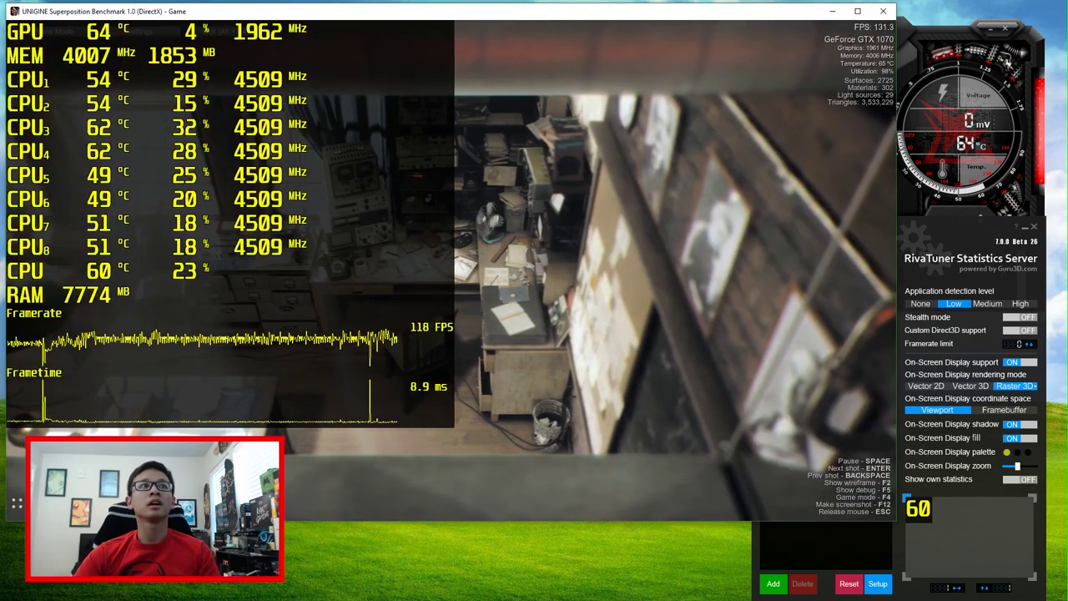